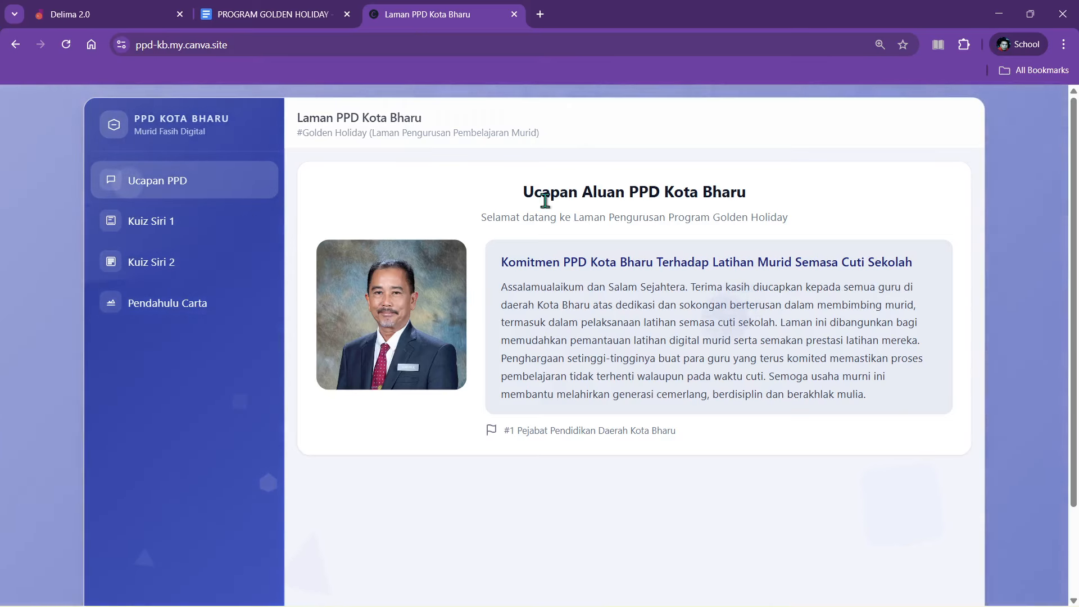
- Filter the Kuiz Siri 1 list to the Rendah school type and select the BM Tahun 5 quiz link
left_click(192, 231)
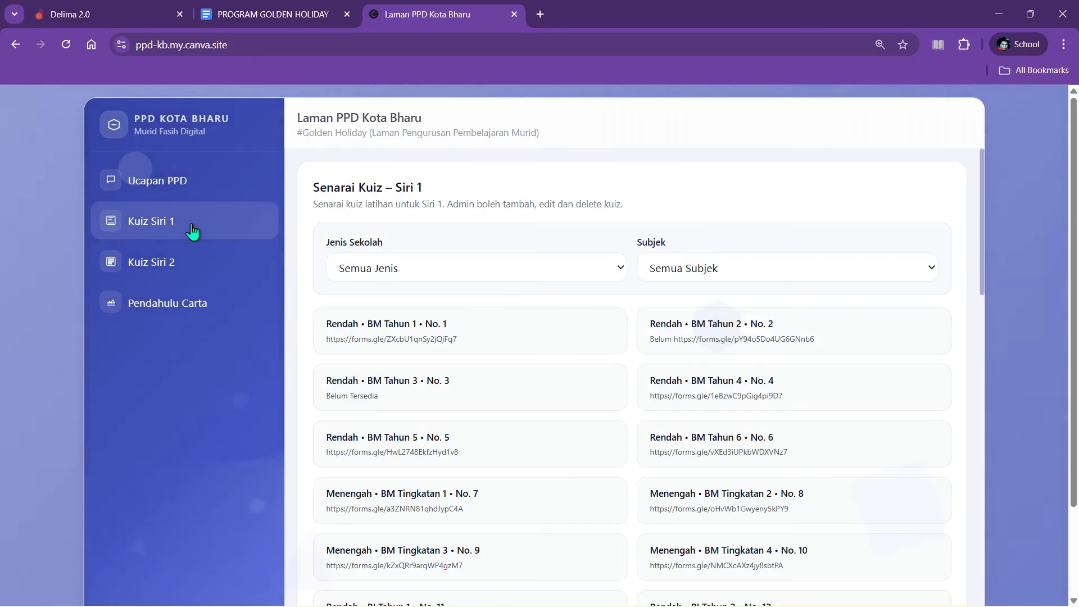
left_click(424, 270)
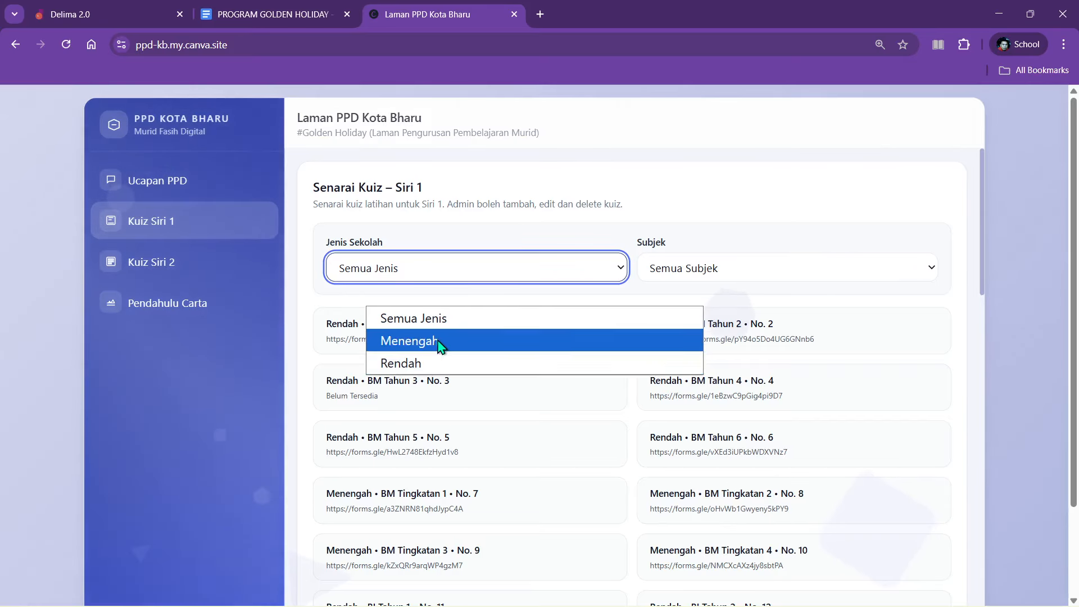
left_click(423, 364)
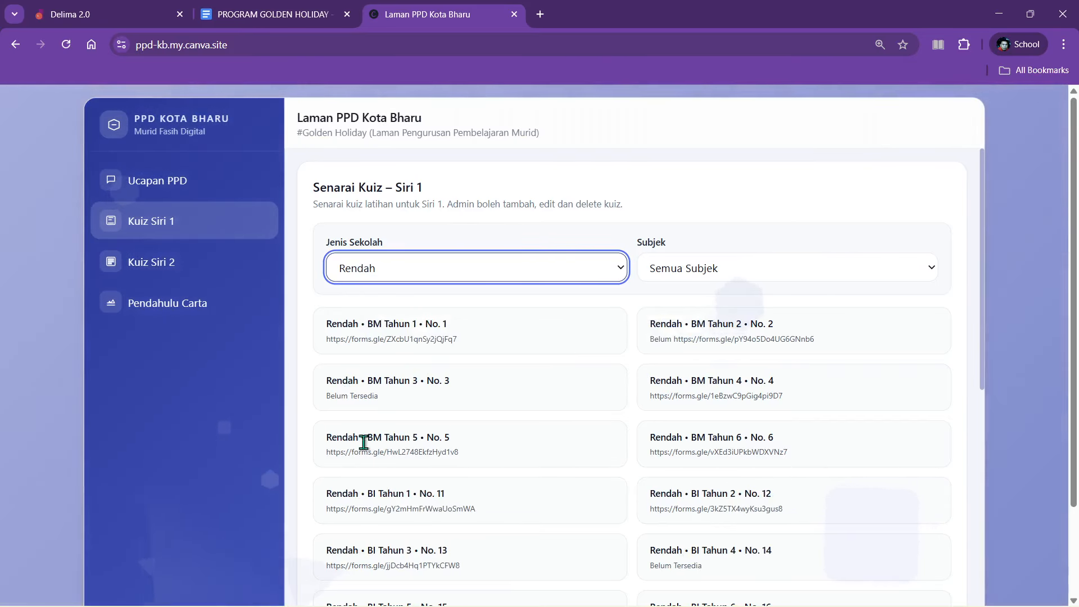
left_click_drag(365, 442, 325, 453)
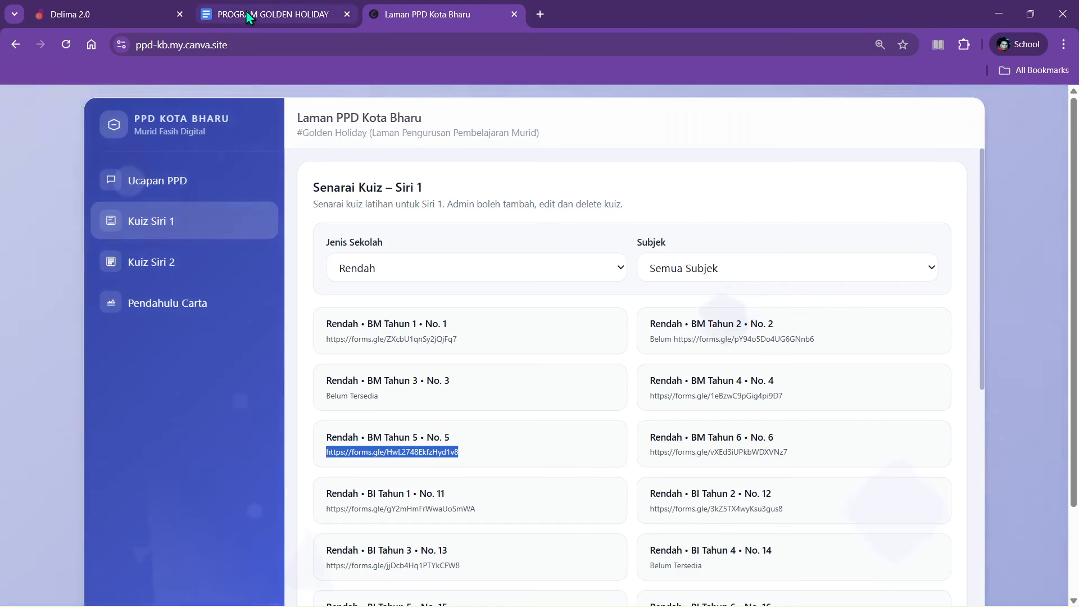
- Switch to the Delima 2.0 page and open Google Classroom from it
left_click(131, 3)
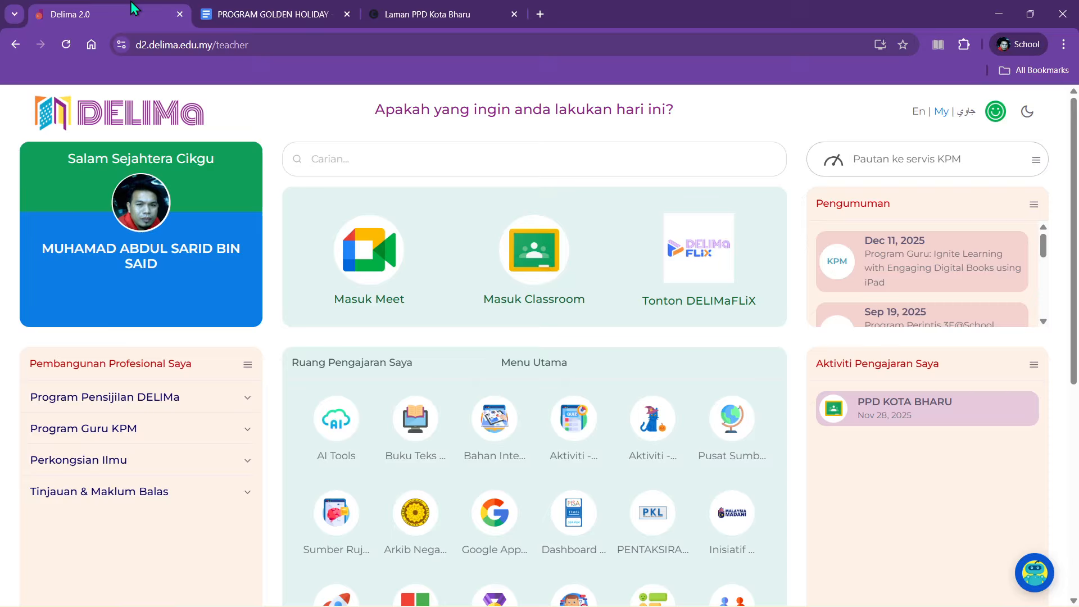
left_click(529, 253)
left_click(545, 259)
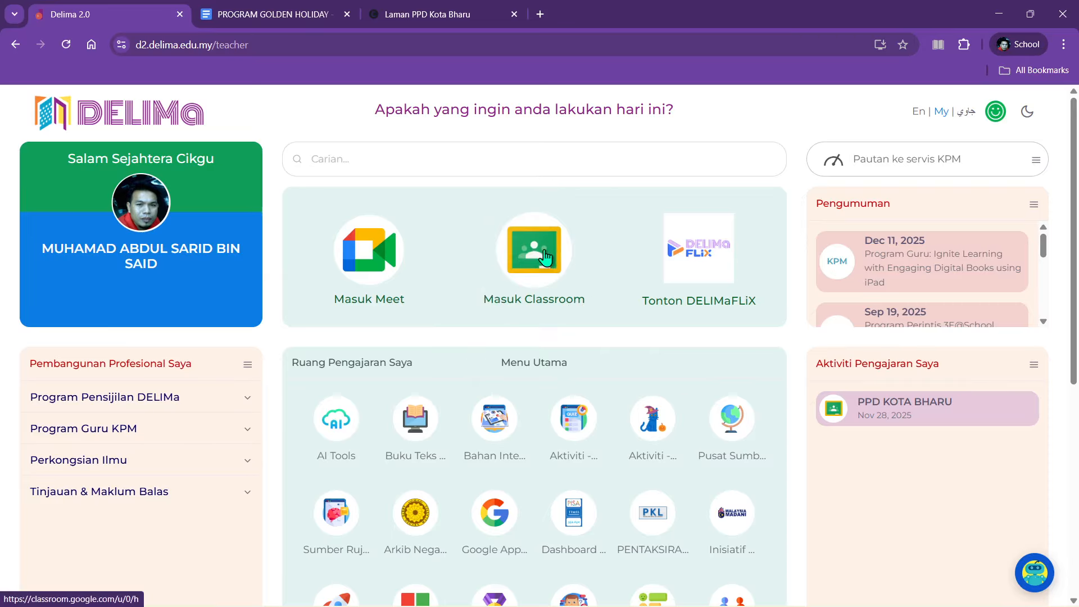
left_click(544, 251)
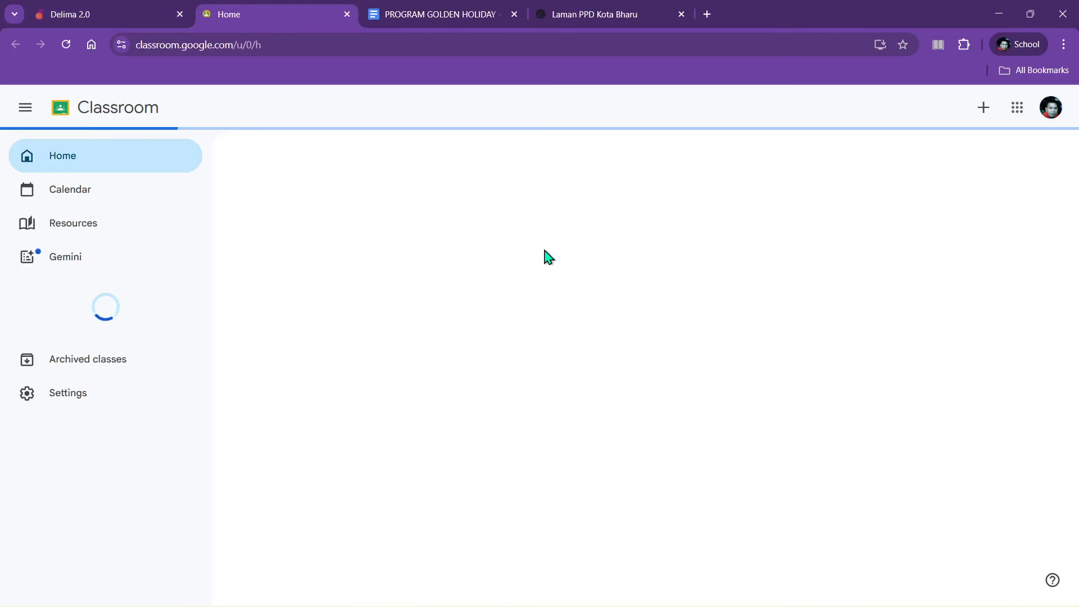
- Start a new class named "5 AMAL #GOLDEN HOLIDAY", entering the teacher's name followed by "- BM T5" as the section
left_click(985, 111)
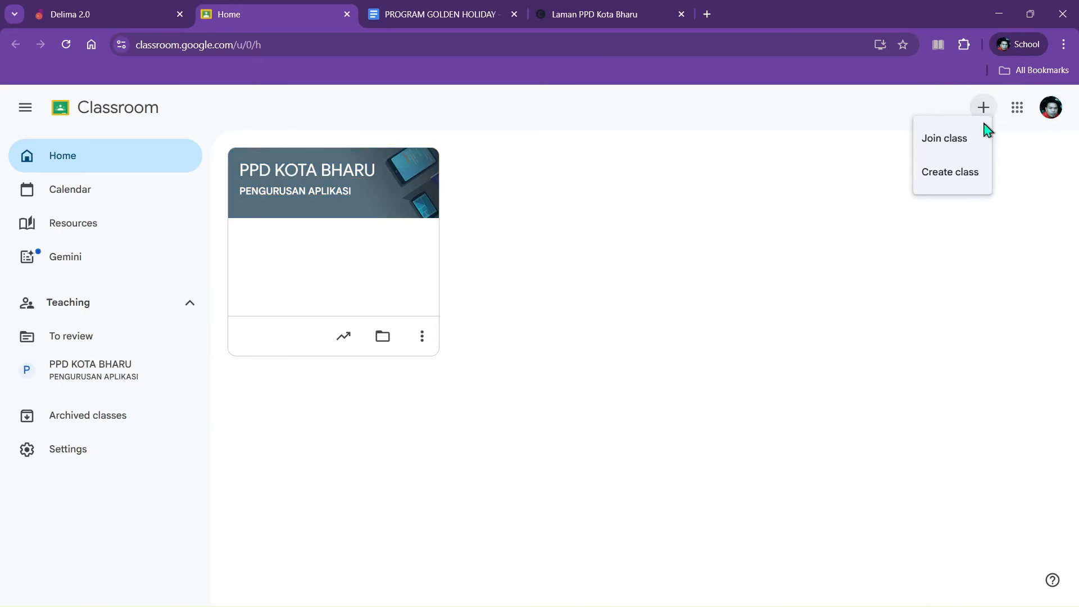
key("ctrl")
key("ctrl")
key("ctrl")
key("ctrl")
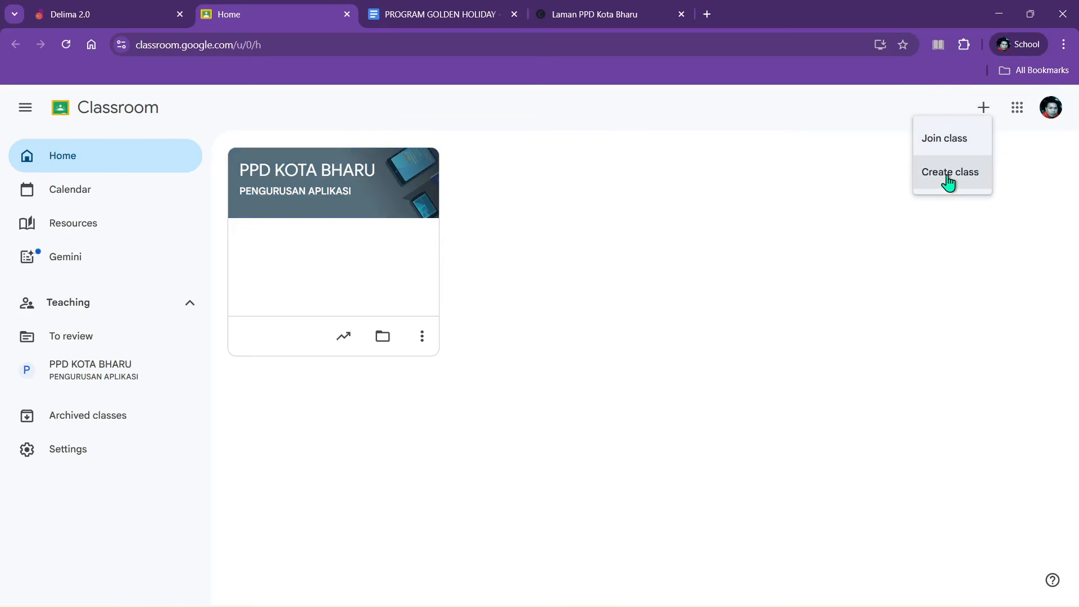
left_click(948, 174)
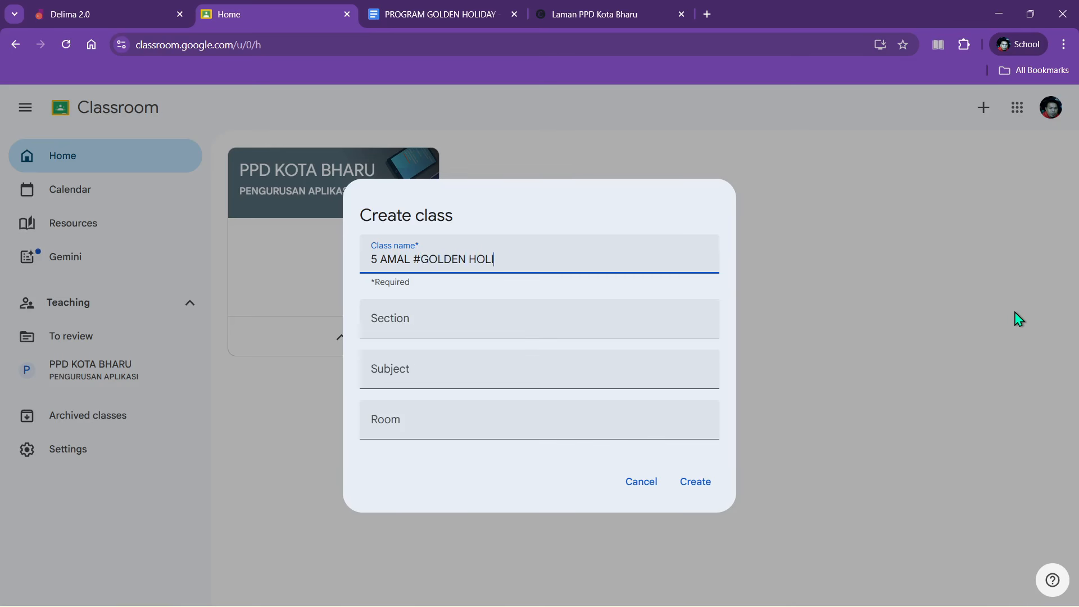
left_click(428, 323)
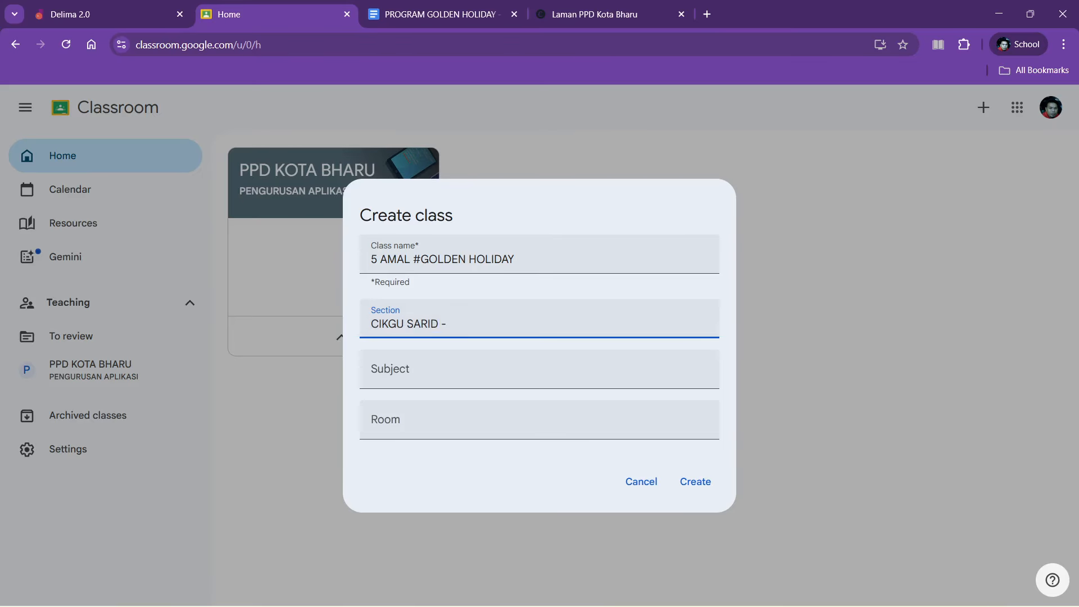
key("alt+Tab")
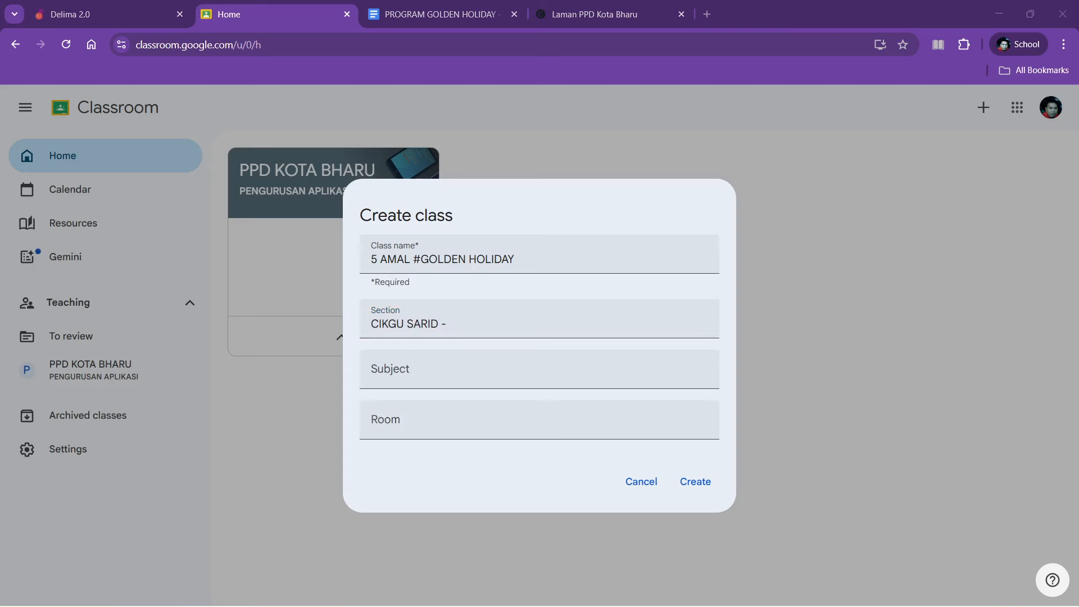
left_click(513, 318)
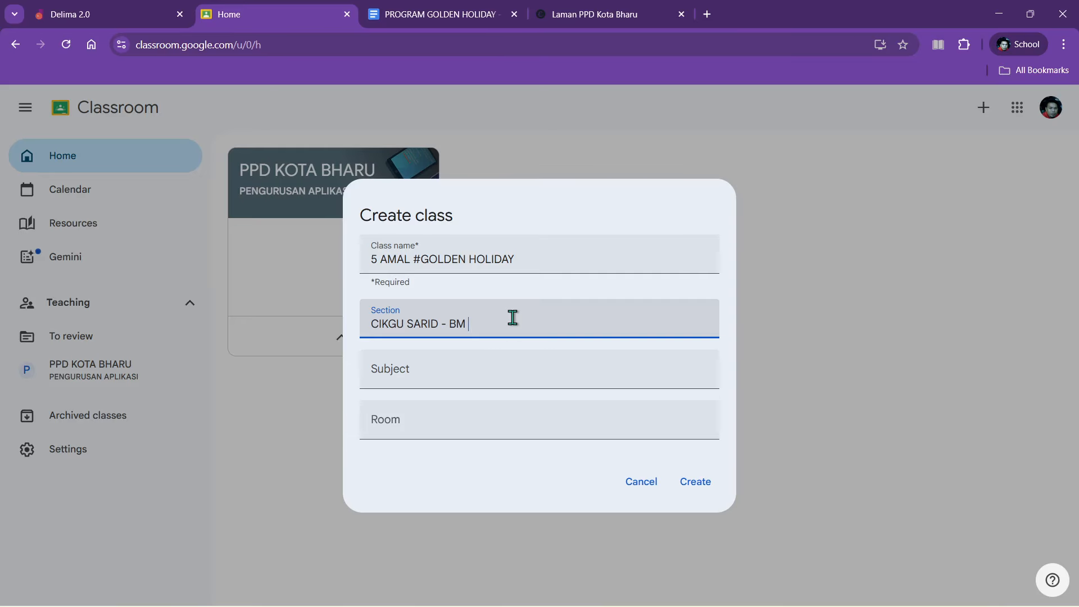
- Set the class subject to BAHASA MELAYU and create the class
left_click(424, 368)
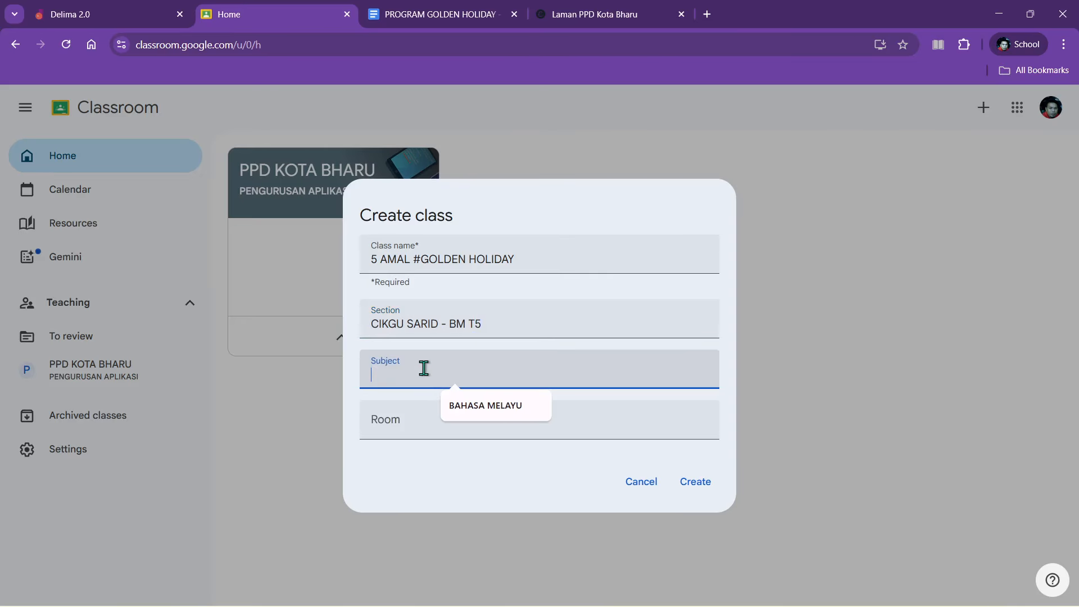
left_click(477, 411)
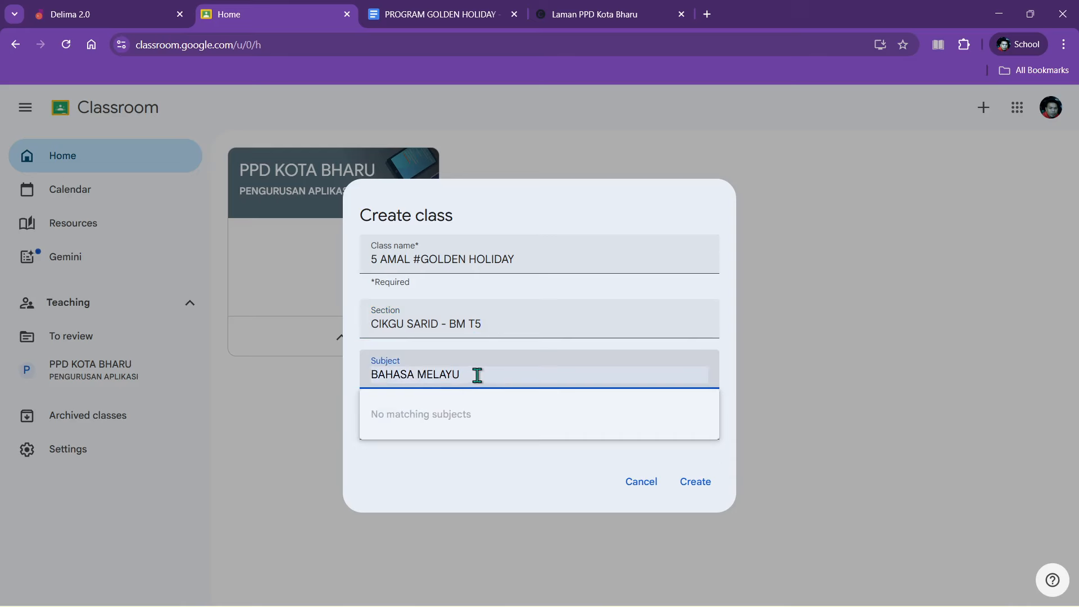
left_click(602, 220)
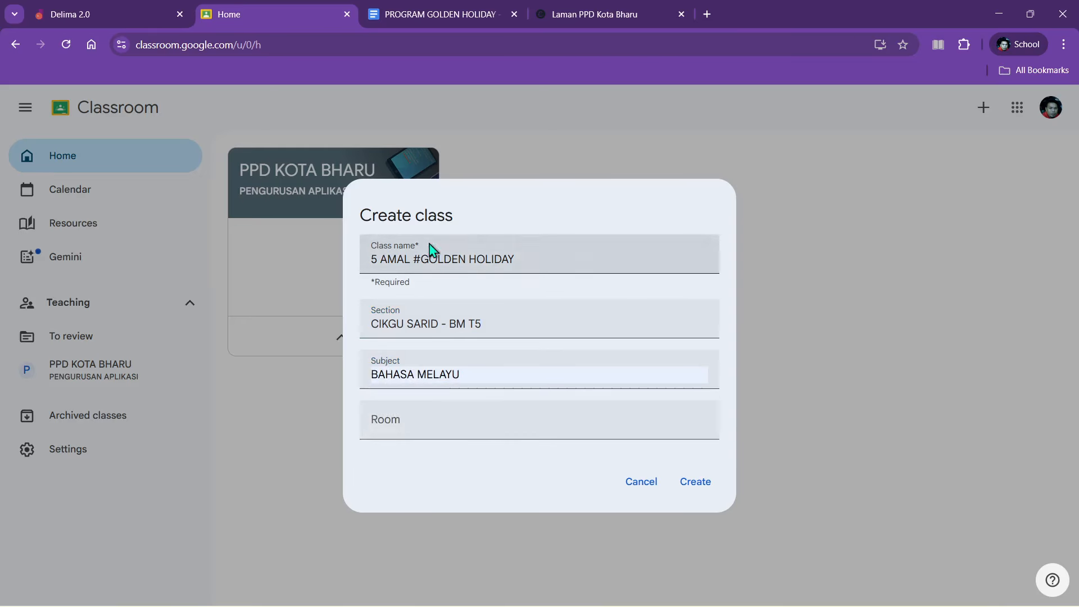
left_click(689, 483)
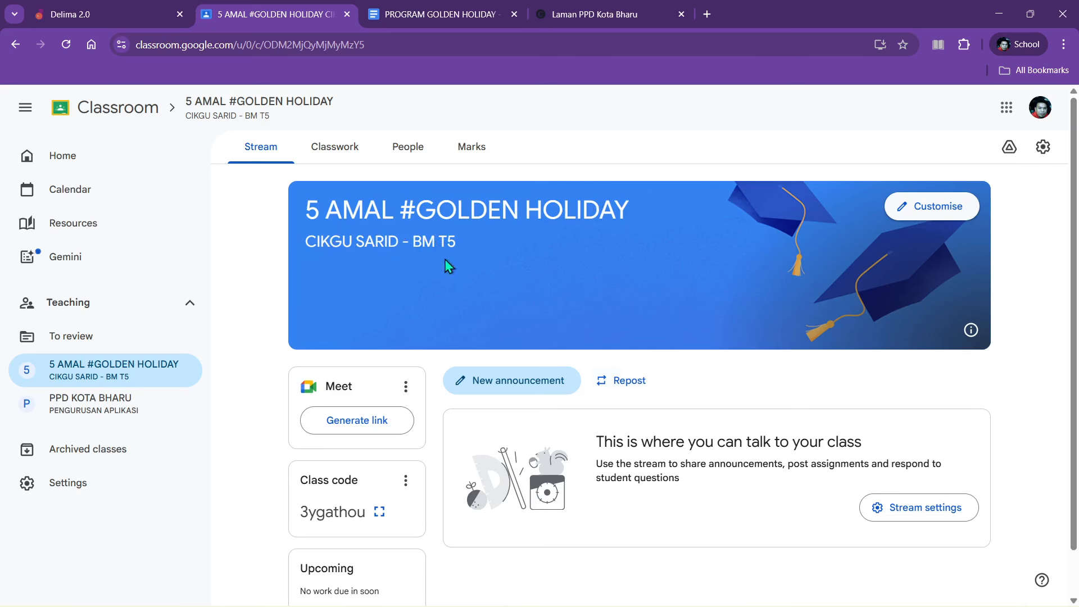
- Add a Question to the new class's classwork with "JAWAB SEMUA SOALAN" as the question
left_click(326, 150)
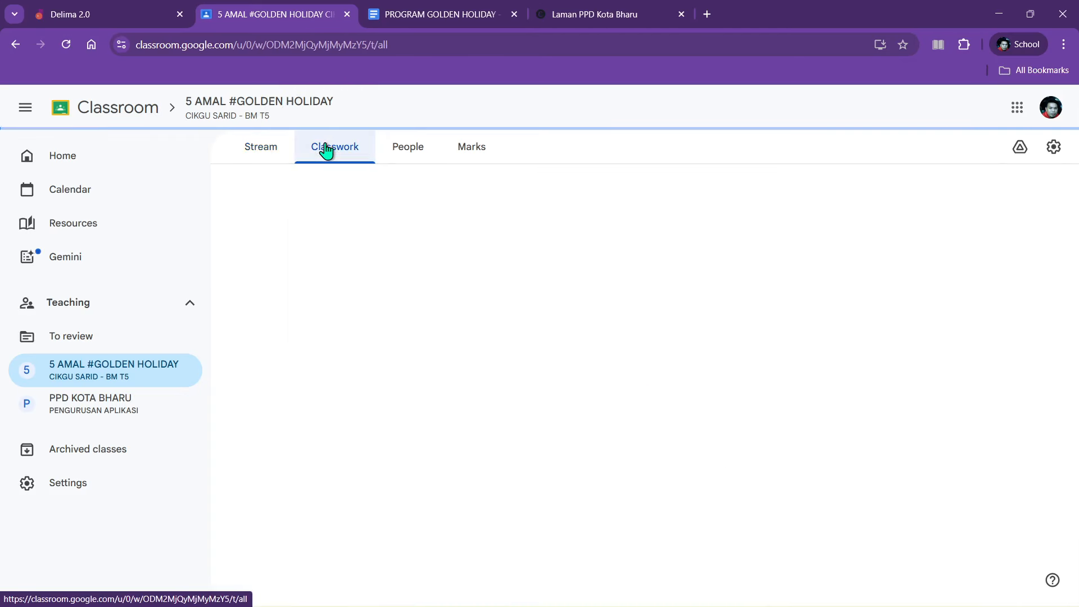
left_click(423, 208)
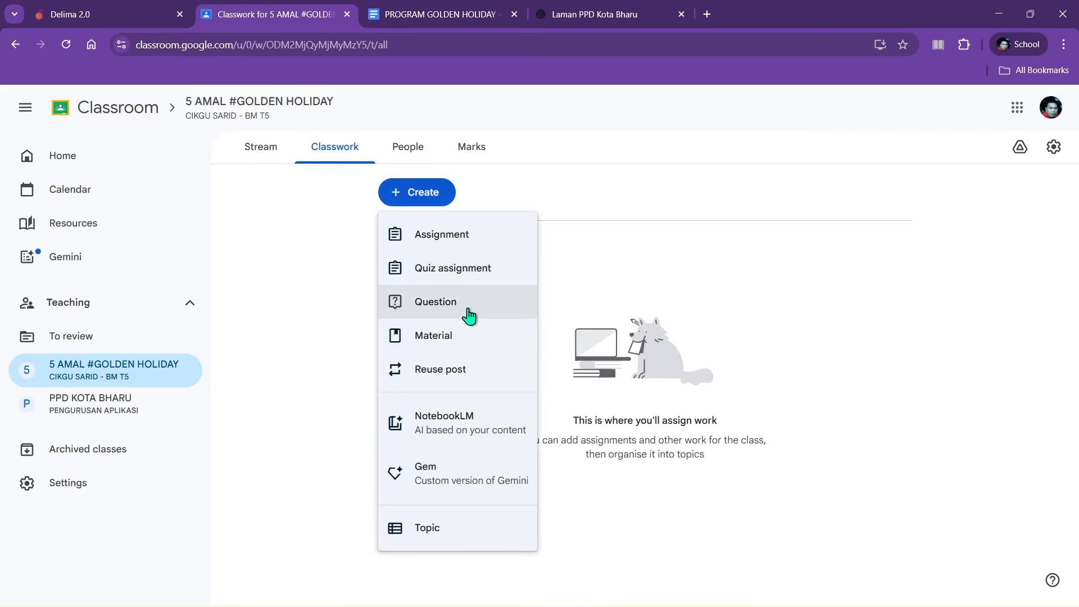
left_click(468, 312)
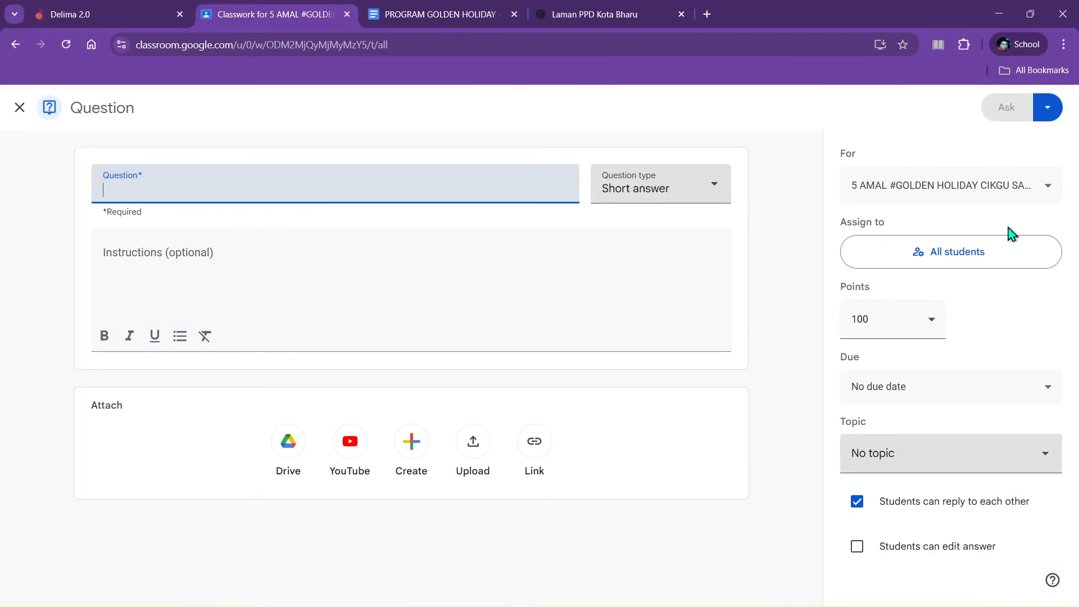
type("JAWAB SEMUA SOALAN")
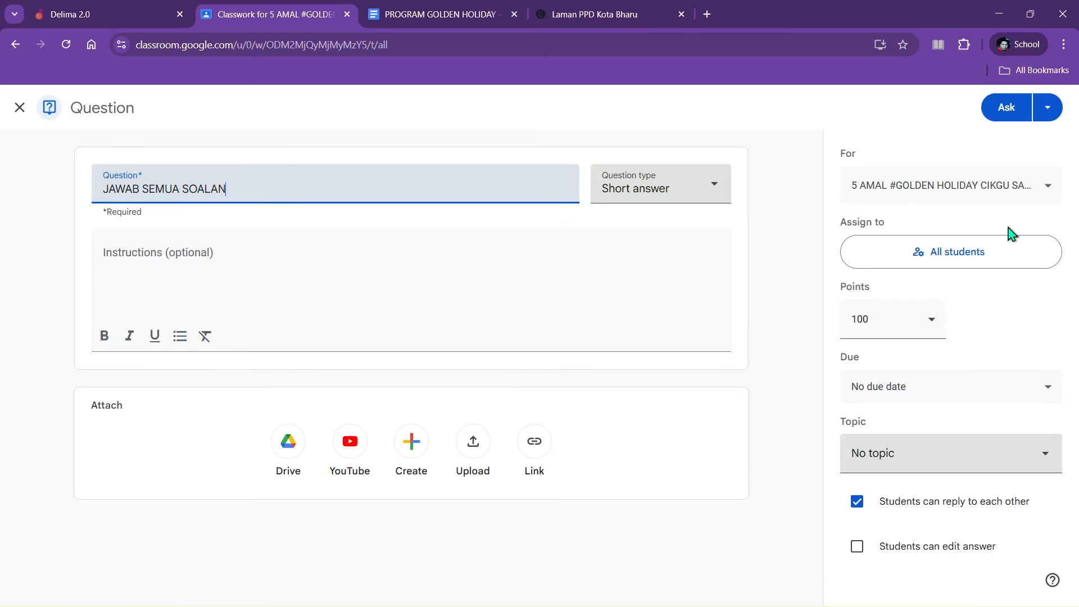
- Copy the instructions from "Jawab semua soalan yang diberikan" through "dan turned in." in the PROGRAM GOLDEN HOLIDAY document
left_click(154, 254)
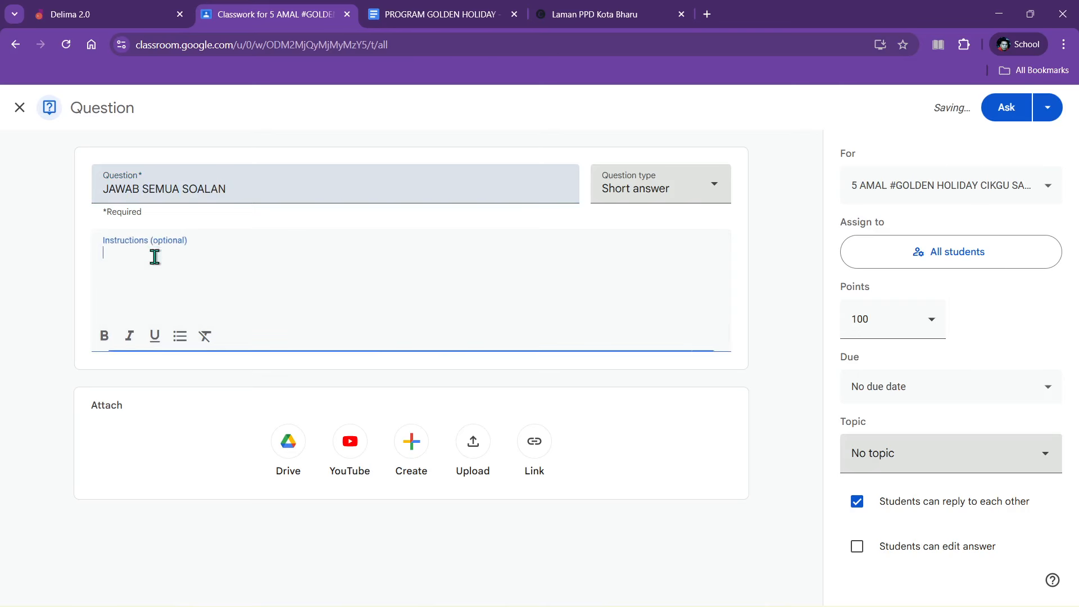
left_click(422, 8)
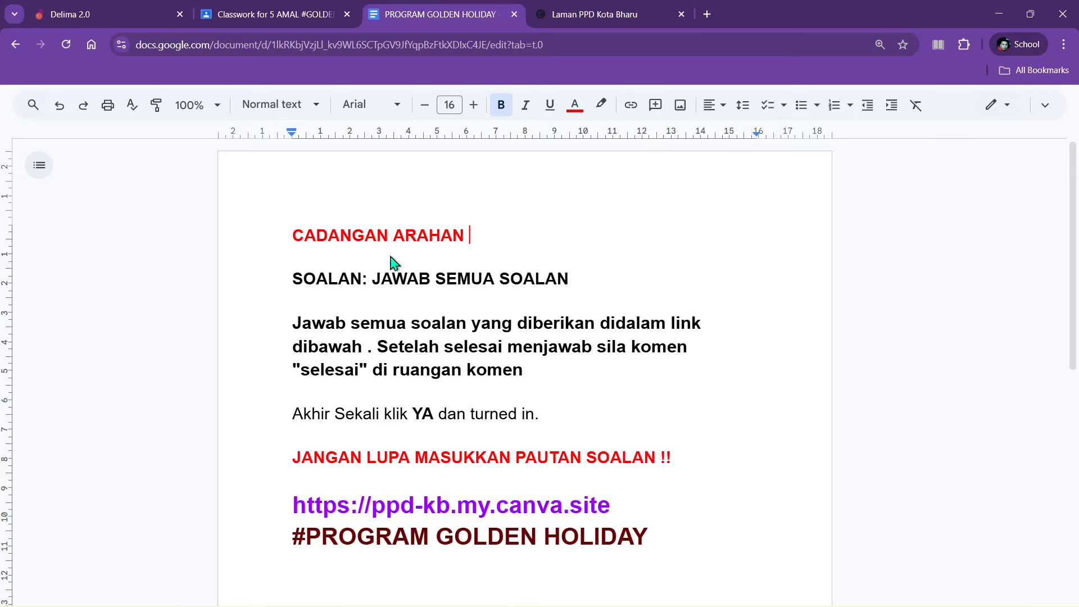
left_click_drag(288, 320, 640, 369)
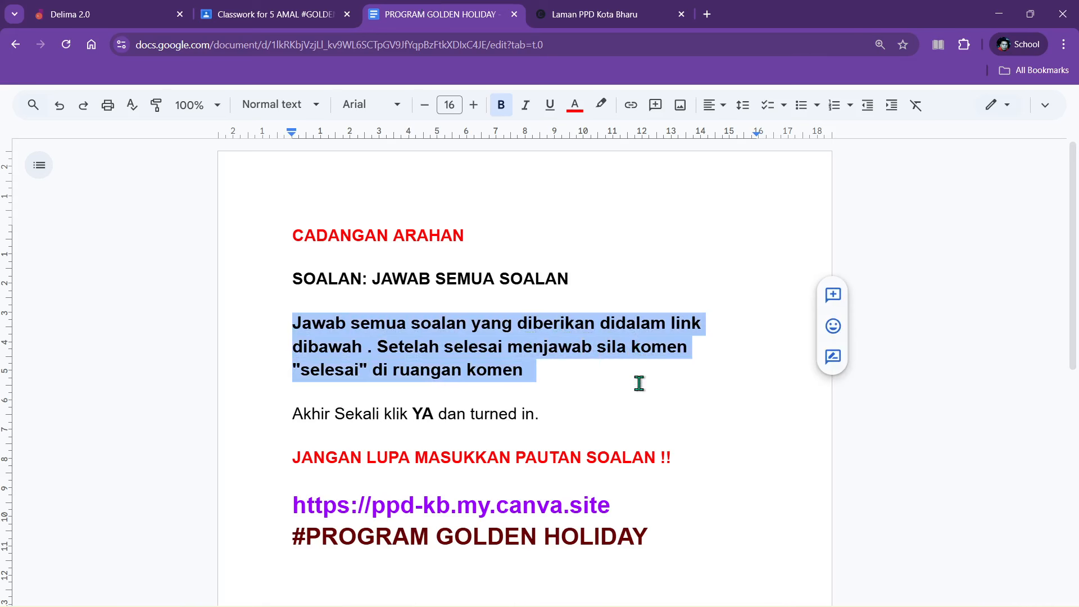
left_click_drag(640, 383, 369, 428)
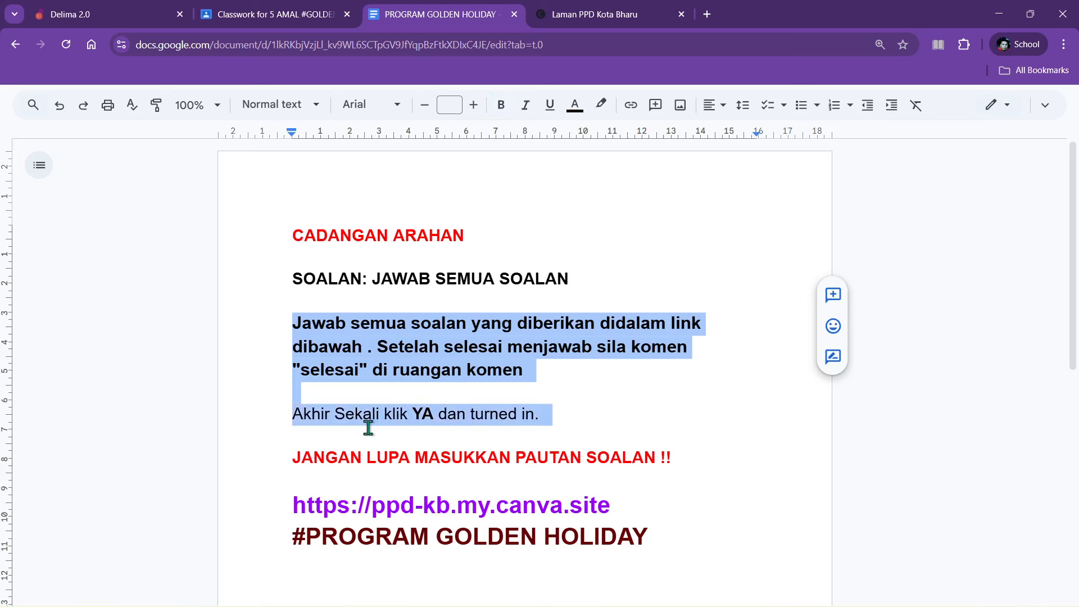
right_click(465, 351)
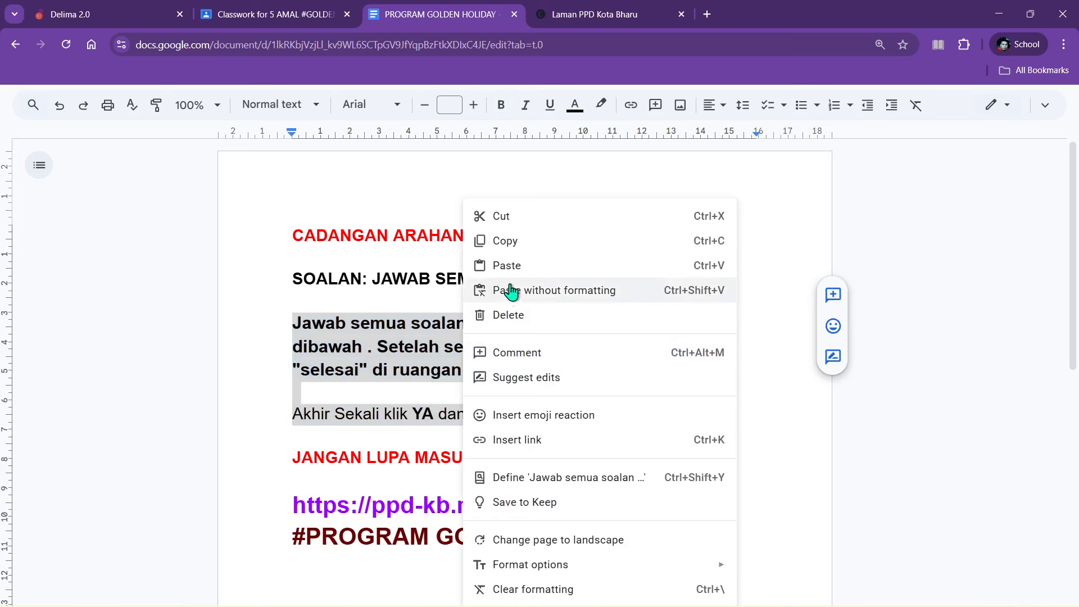
left_click(511, 250)
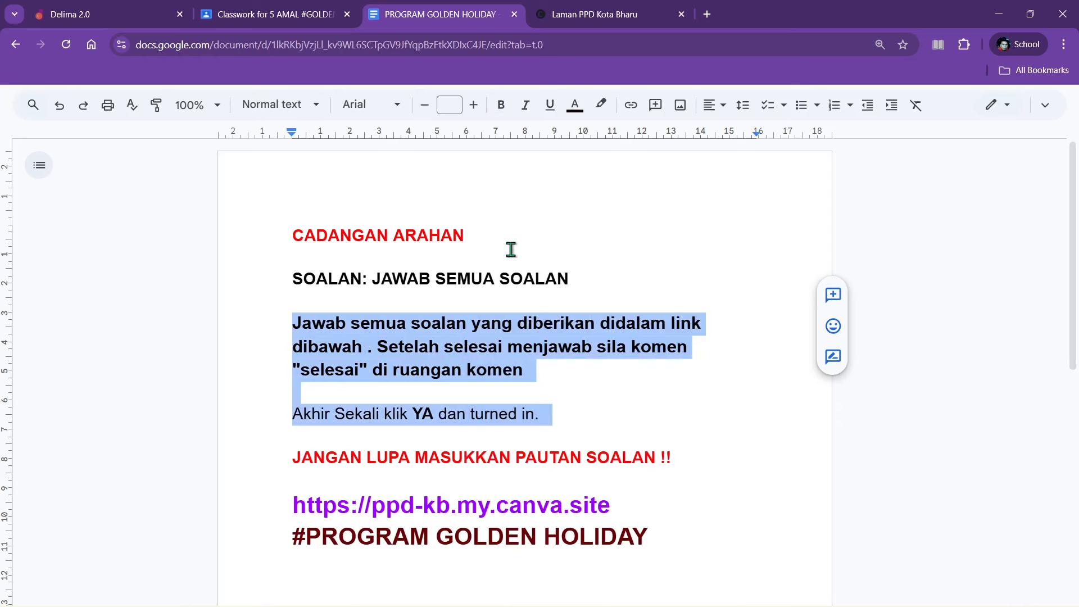
- Paste the copied text into the Classroom question's instructions
left_click(216, 14)
left_click(140, 250)
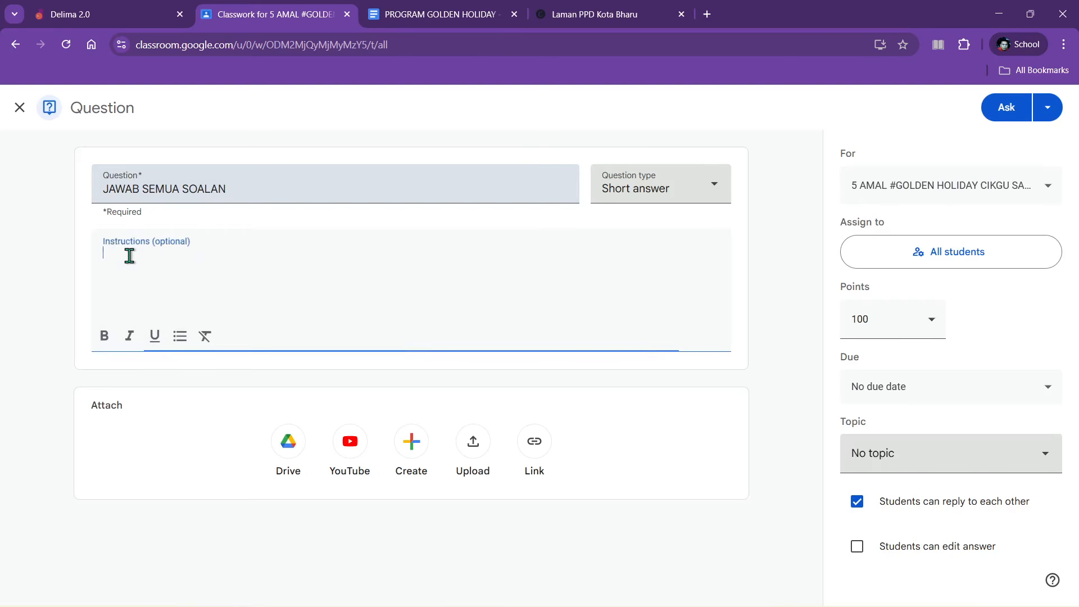
right_click(140, 250)
left_click(171, 416)
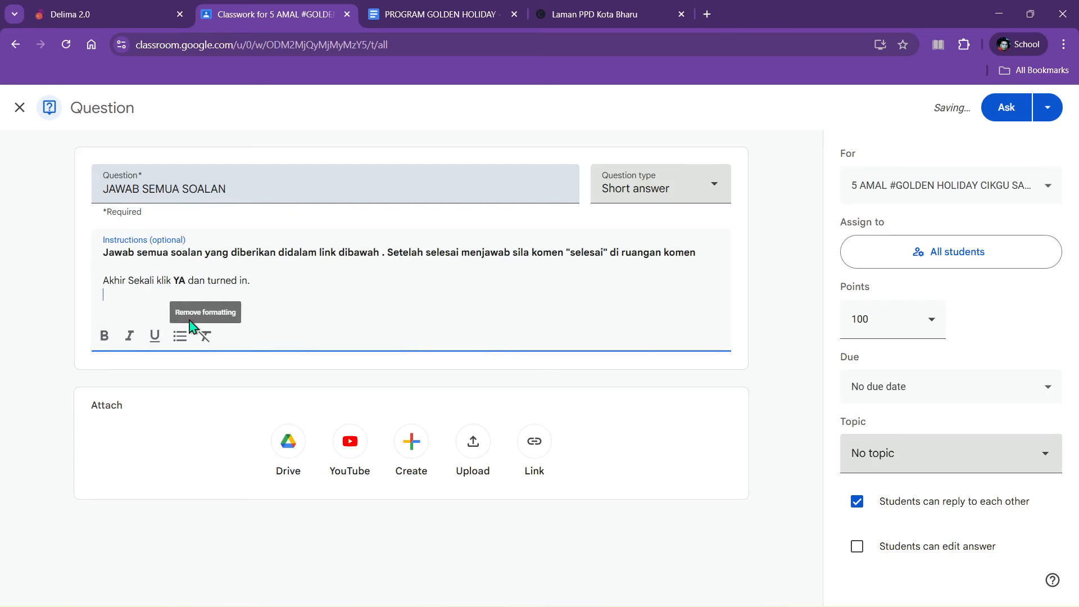
- Change the question type to Multiple choice and set its only option to "YA"
left_click(682, 195)
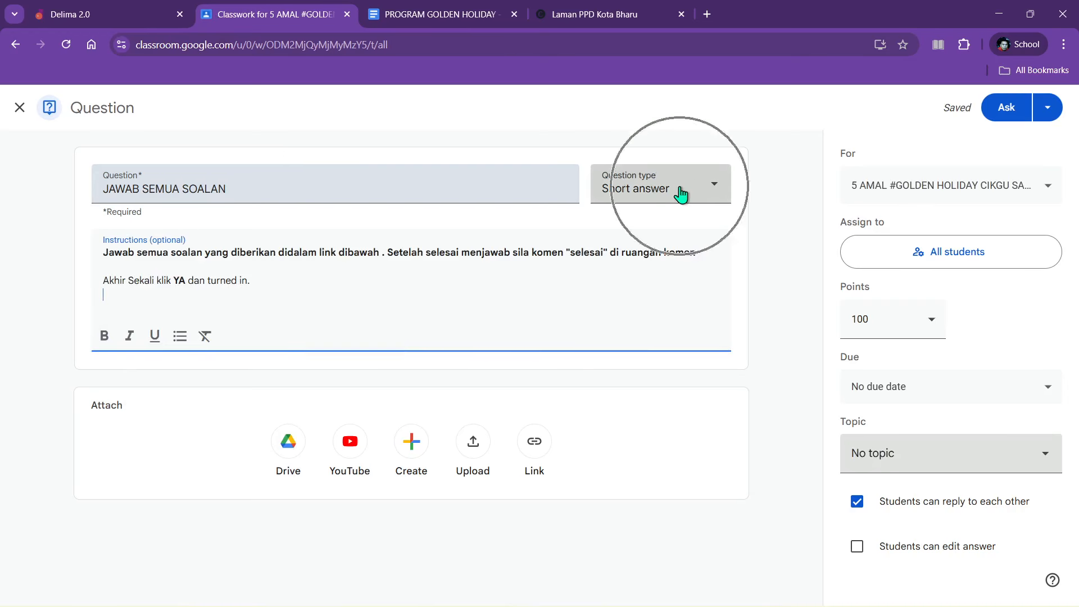
left_click(673, 266)
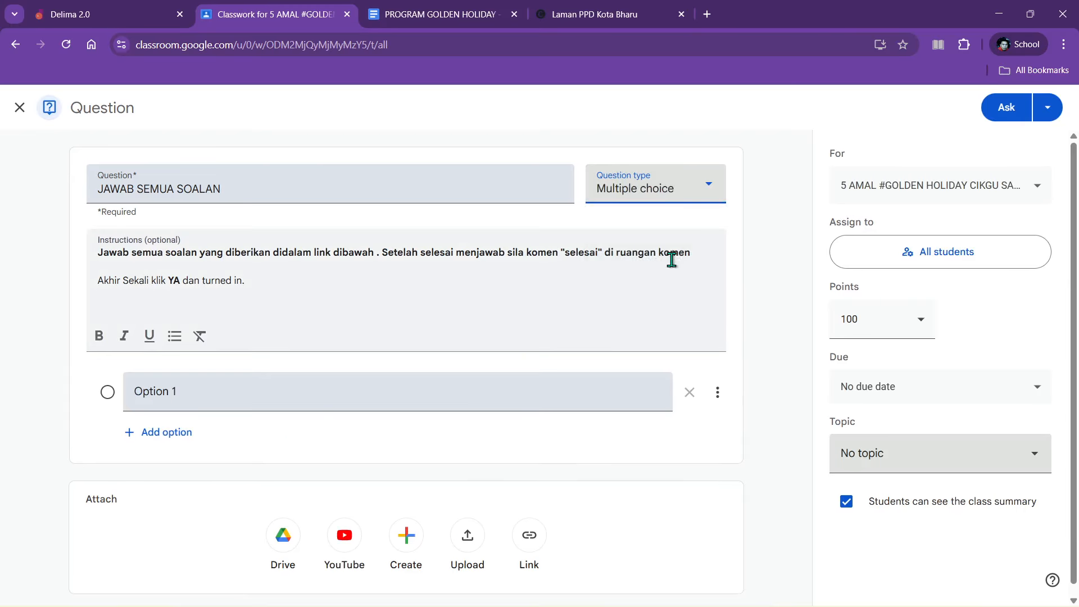
left_click(187, 386)
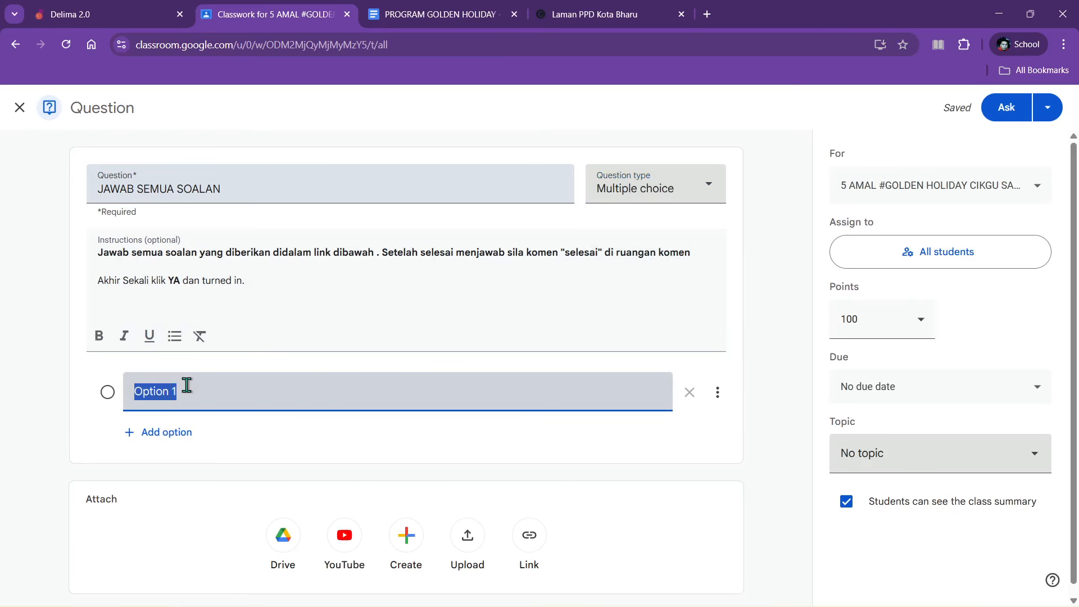
type("YA")
left_click(296, 304)
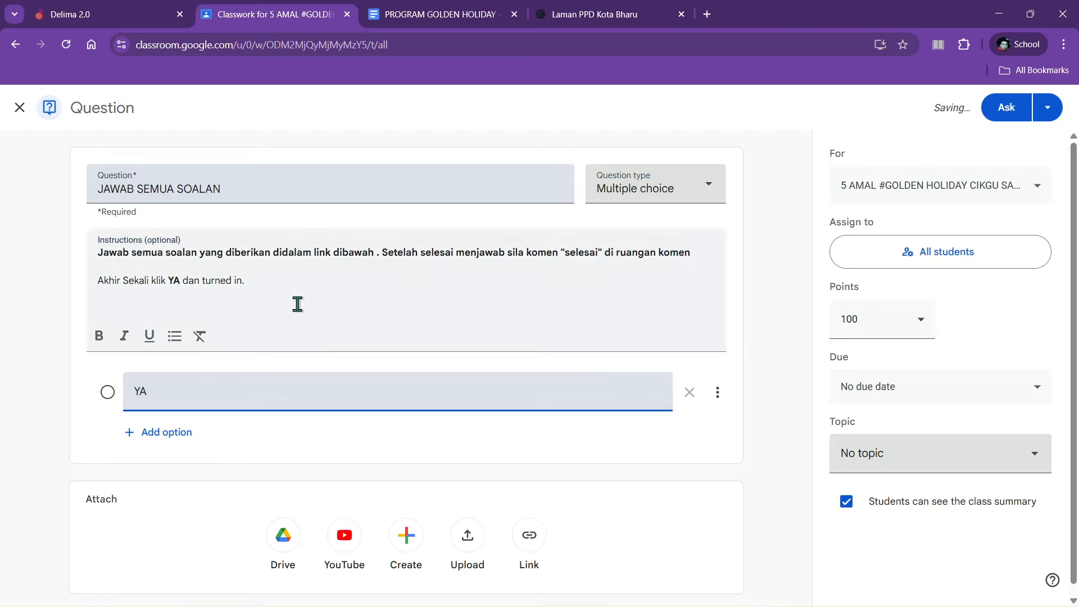
- Copy the Rendah BM Tahun 5 quiz link from the Laman PPD Kota Bharu page and paste it below the Classroom question's instructions
left_click(393, 14)
left_click_drag(688, 461, 289, 453)
left_click(570, 12)
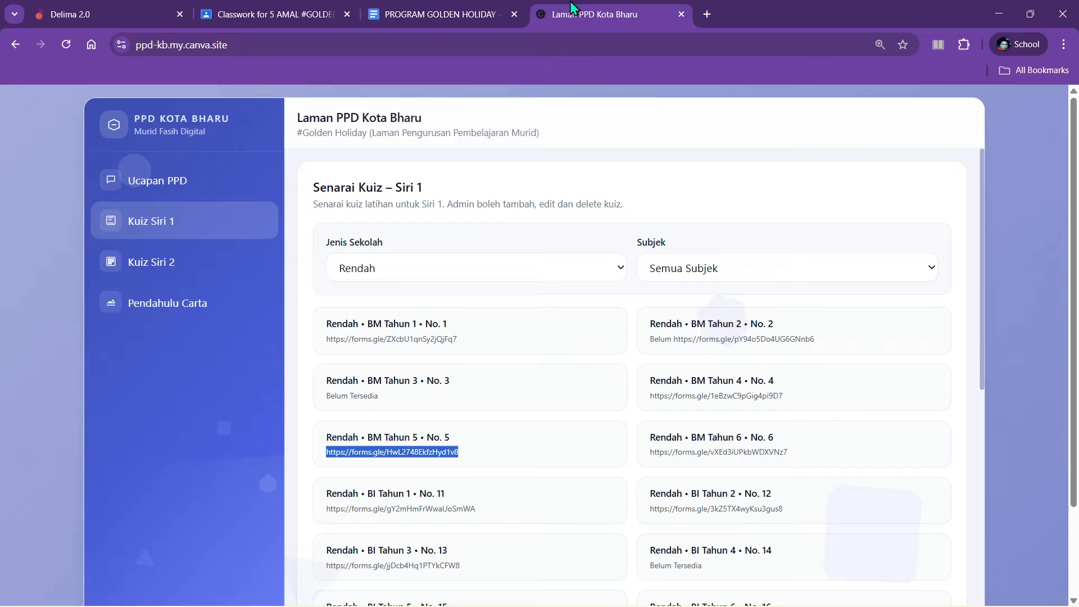
right_click(442, 460)
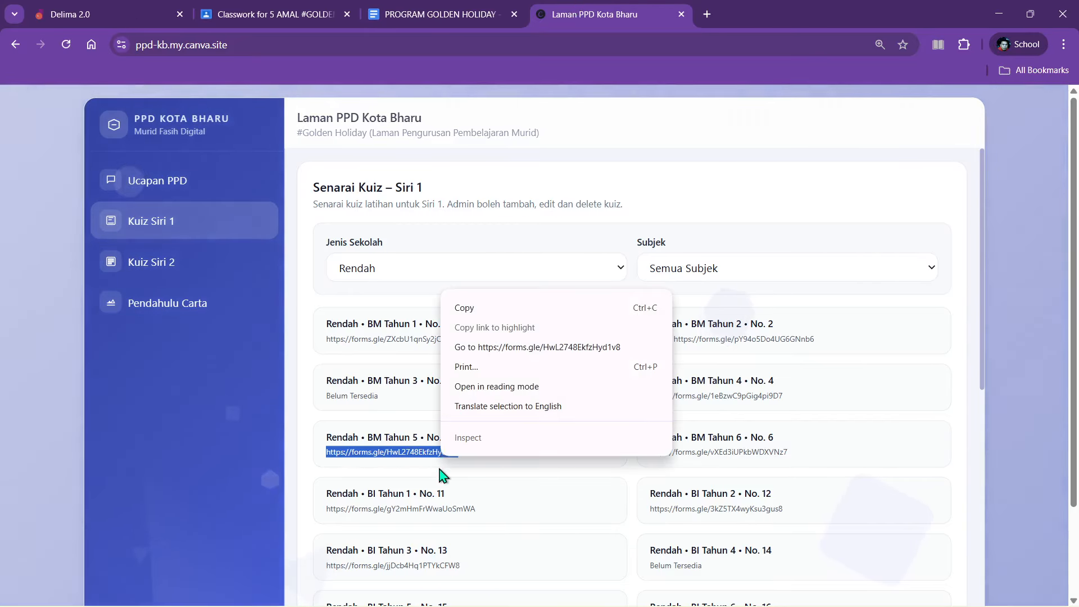
left_click(447, 472)
left_click(461, 454)
left_click_drag(461, 456, 326, 453)
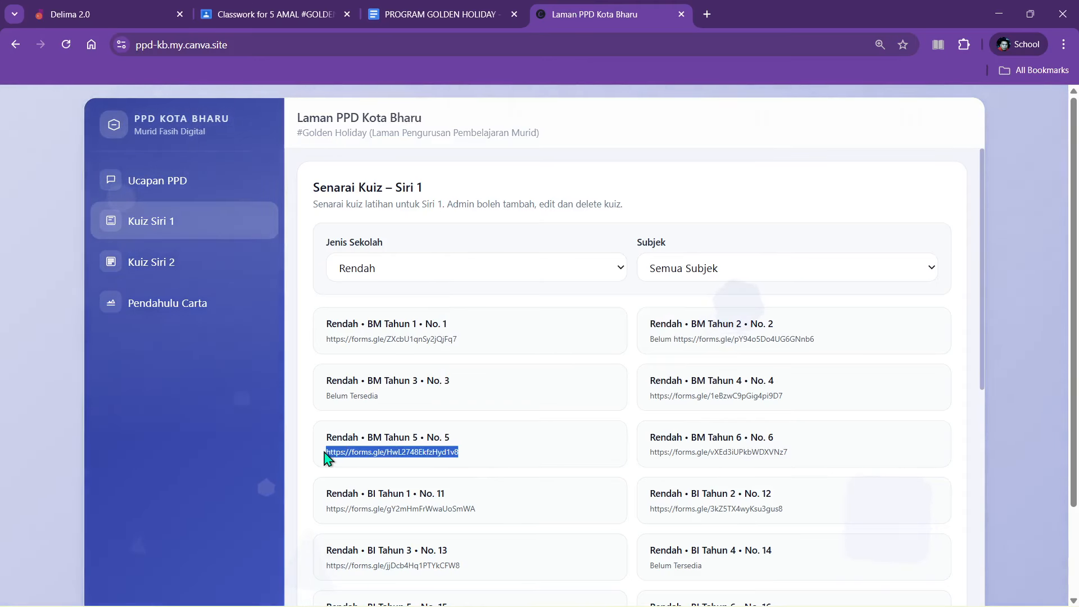
right_click(385, 450)
left_click(434, 308)
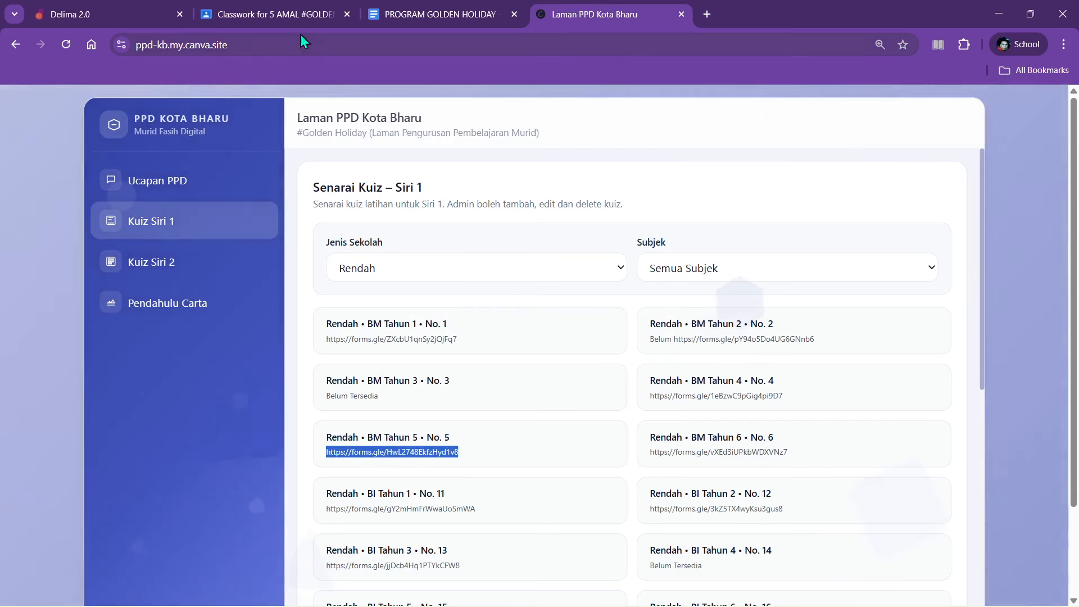
left_click(303, 12)
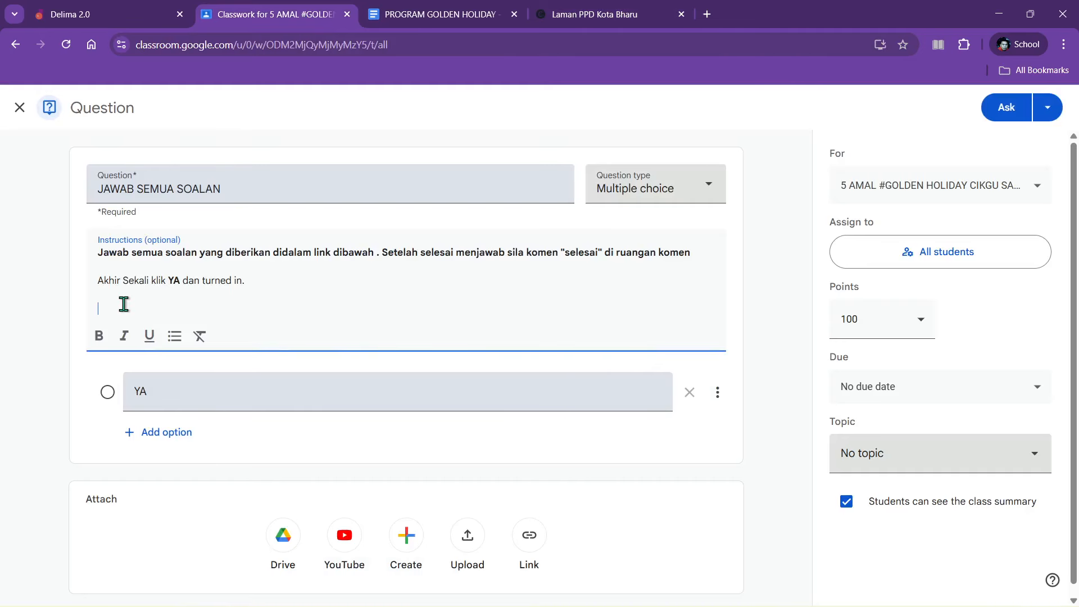
key("ctrl+v")
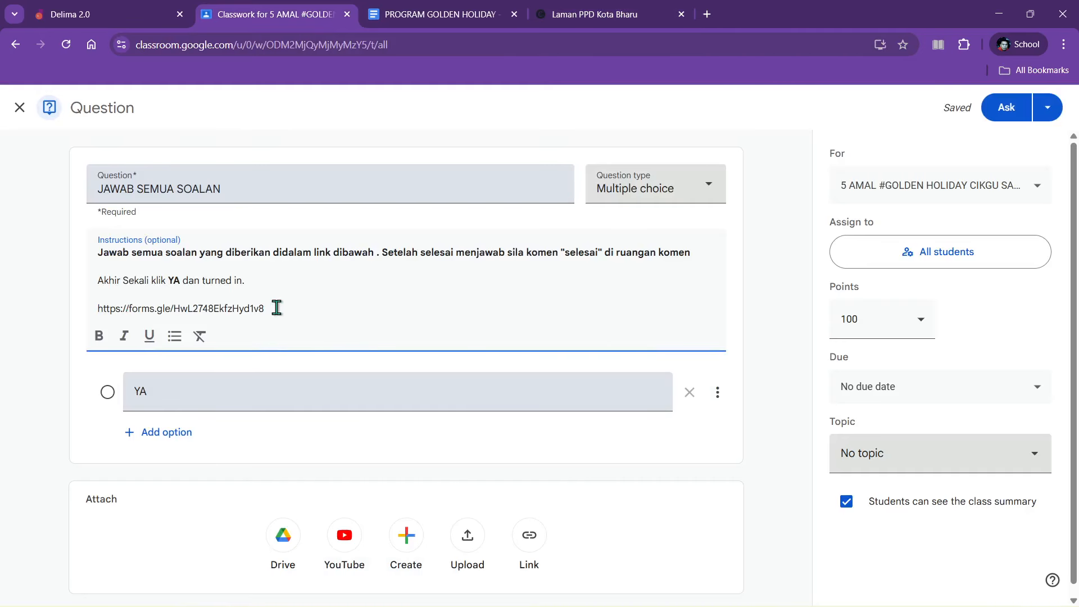
left_click_drag(277, 307, 98, 313)
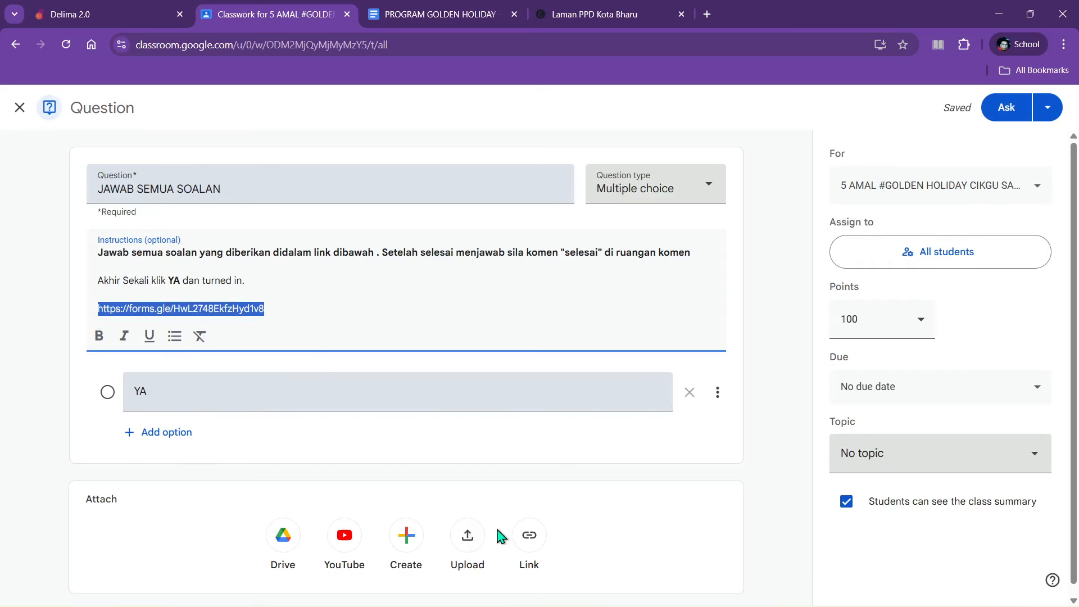
left_click(528, 537)
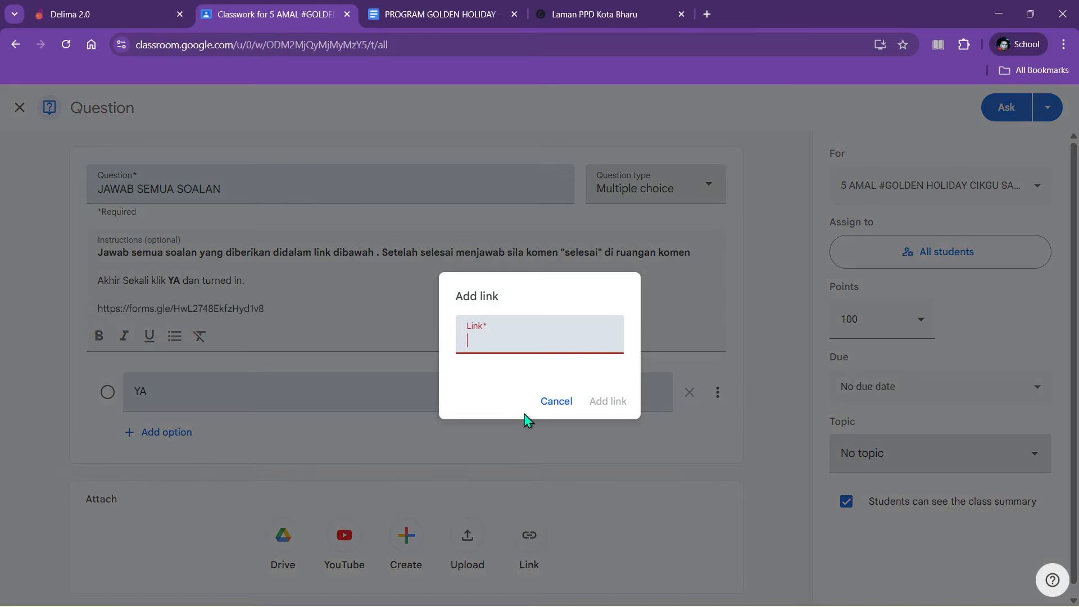
right_click(505, 343)
left_click(561, 177)
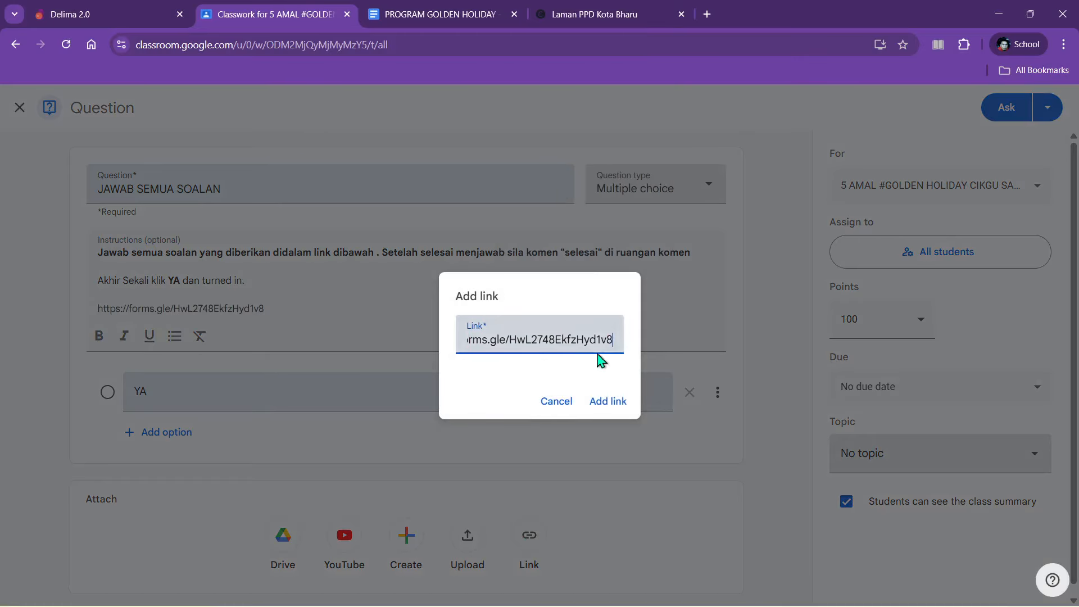
left_click(607, 403)
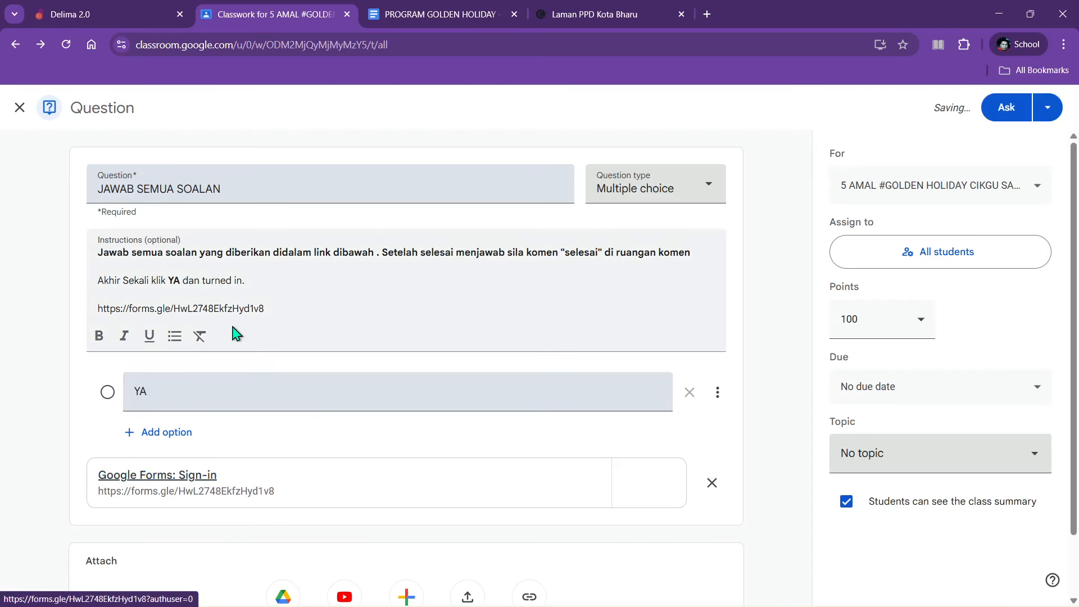
left_click(273, 306)
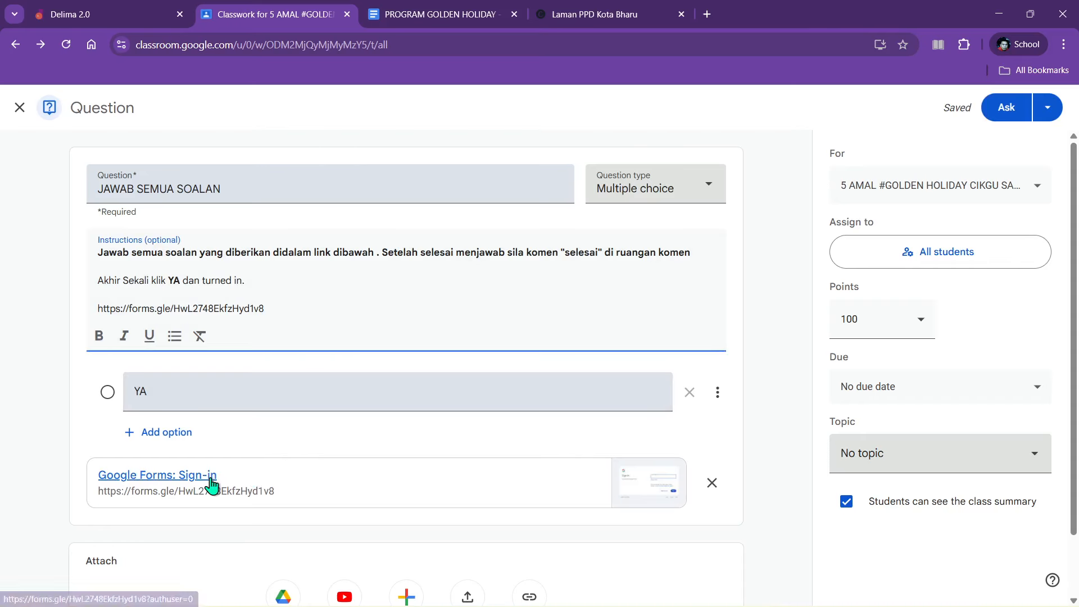
left_click(712, 483)
- Make the quiz link in the question's instructions bold
left_click_drag(289, 307, 100, 308)
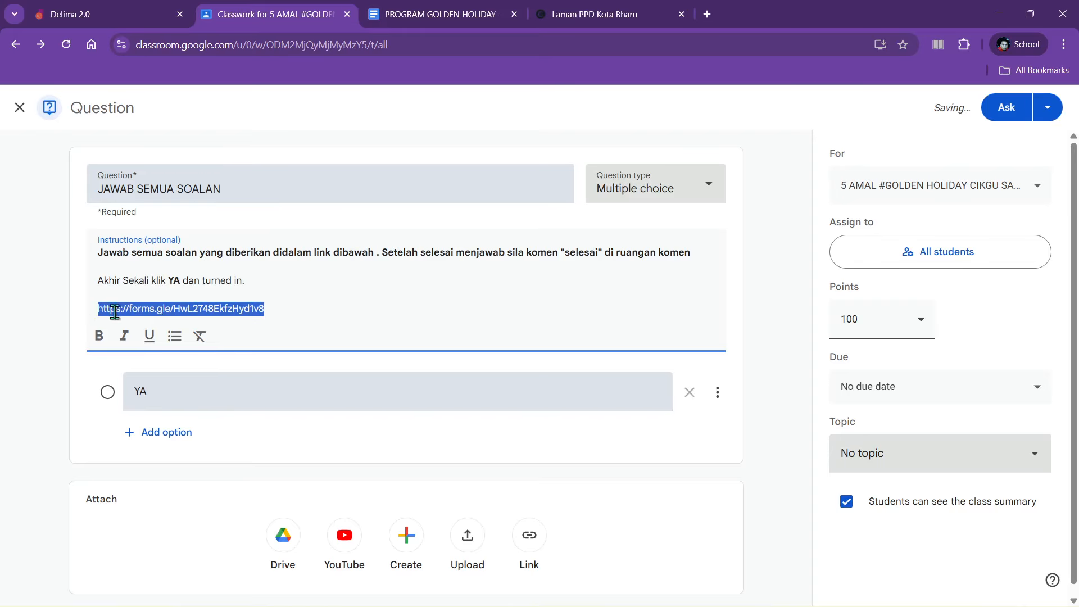
left_click(115, 311)
left_click_drag(259, 309, 106, 307)
left_click(106, 309)
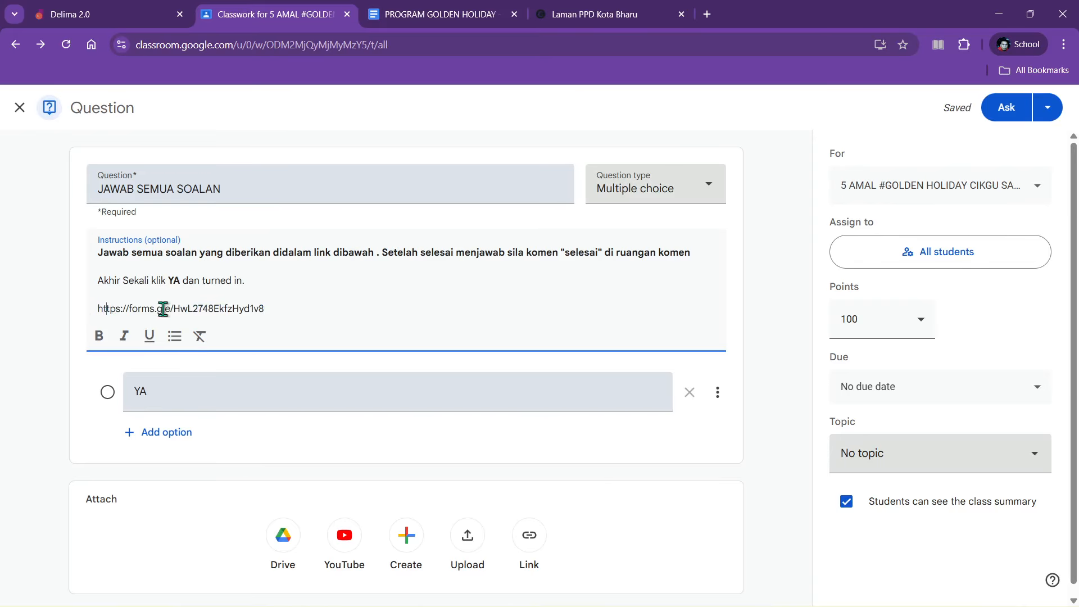
left_click_drag(280, 309, 97, 308)
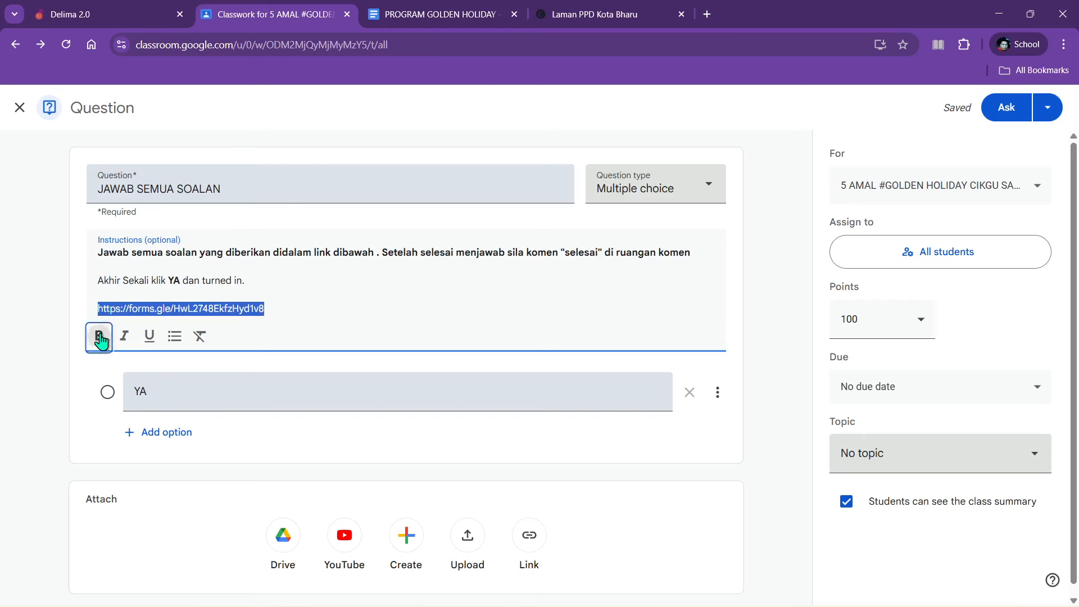
left_click(99, 336)
left_click(339, 314)
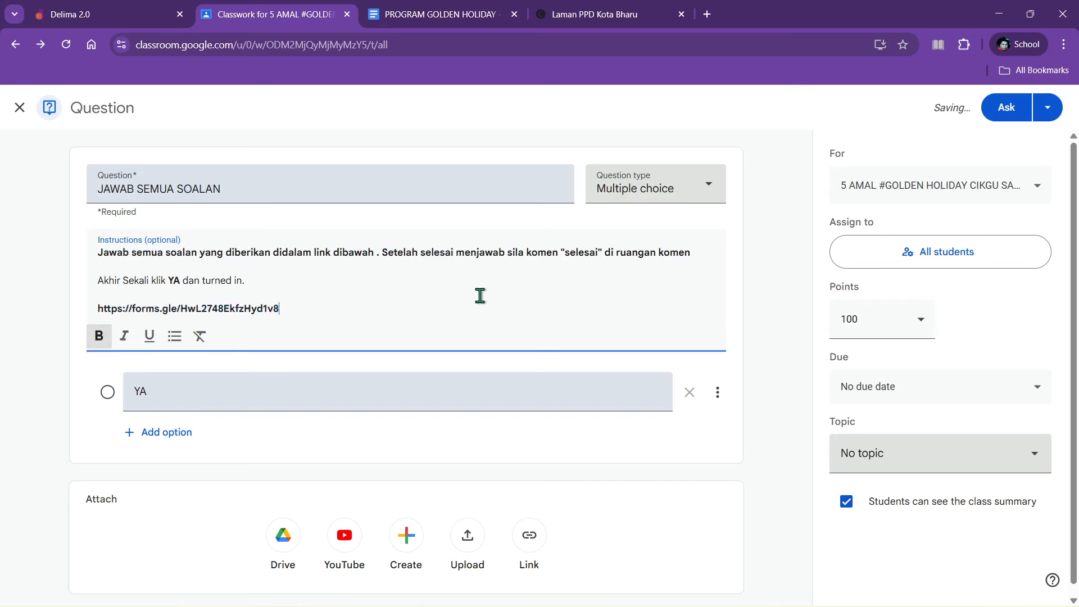
- Post the question to all students in the class and expand its entry in the classwork list
left_click(1006, 115)
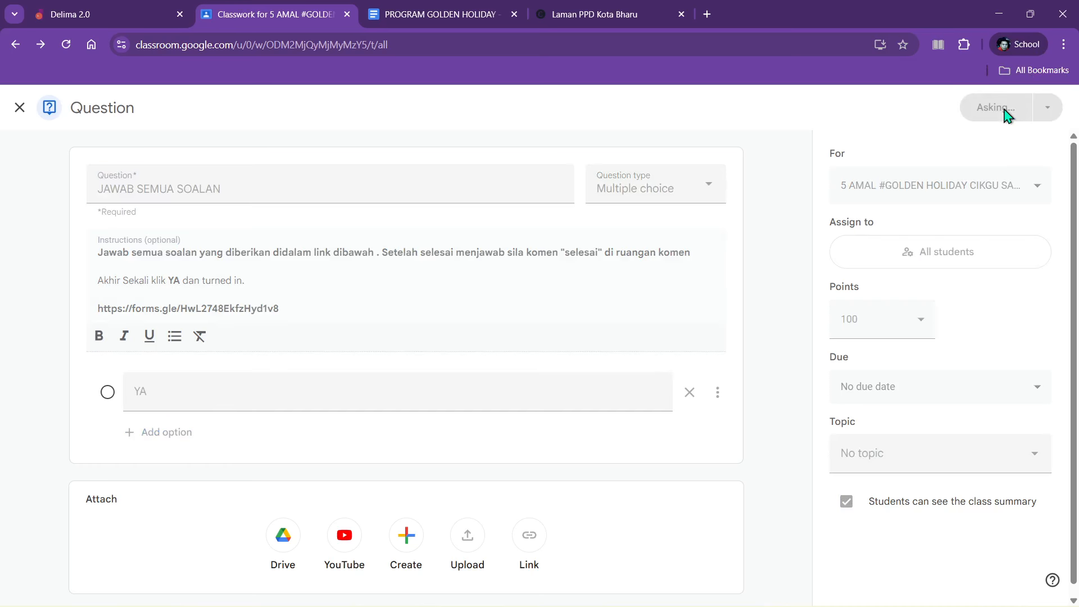
left_click(486, 244)
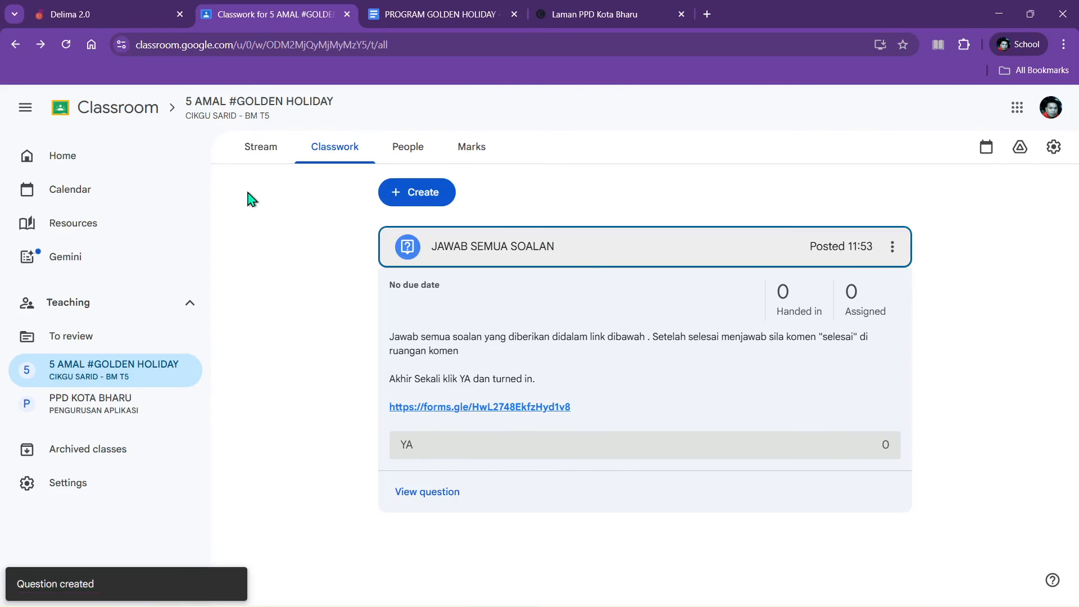
- Enlarge the class code from the class stream, copy the class invitation link, and close the code display
left_click(251, 156)
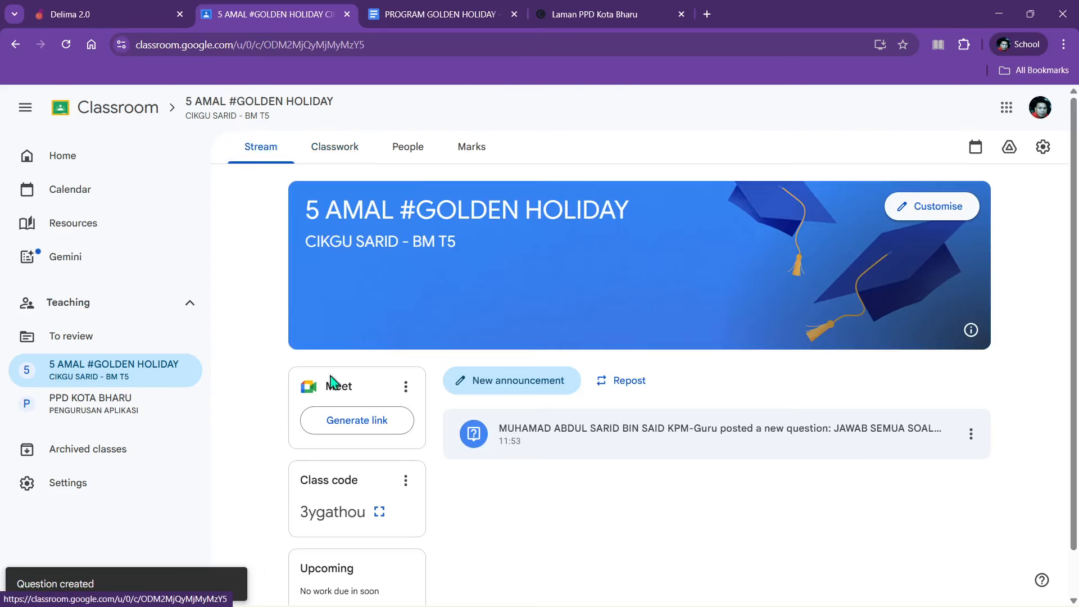
left_click(377, 515)
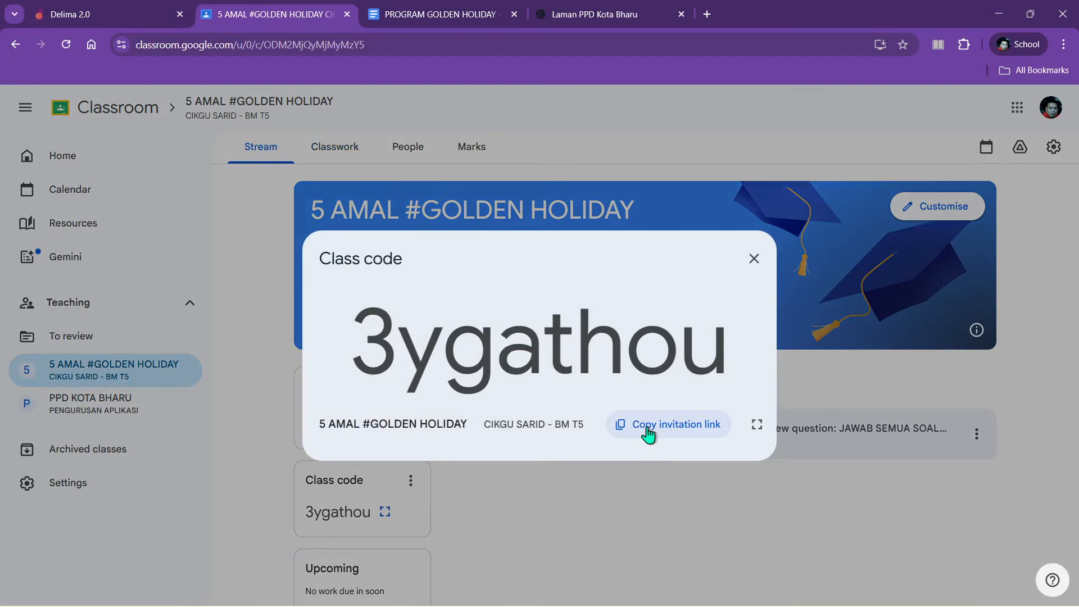
left_click(682, 434)
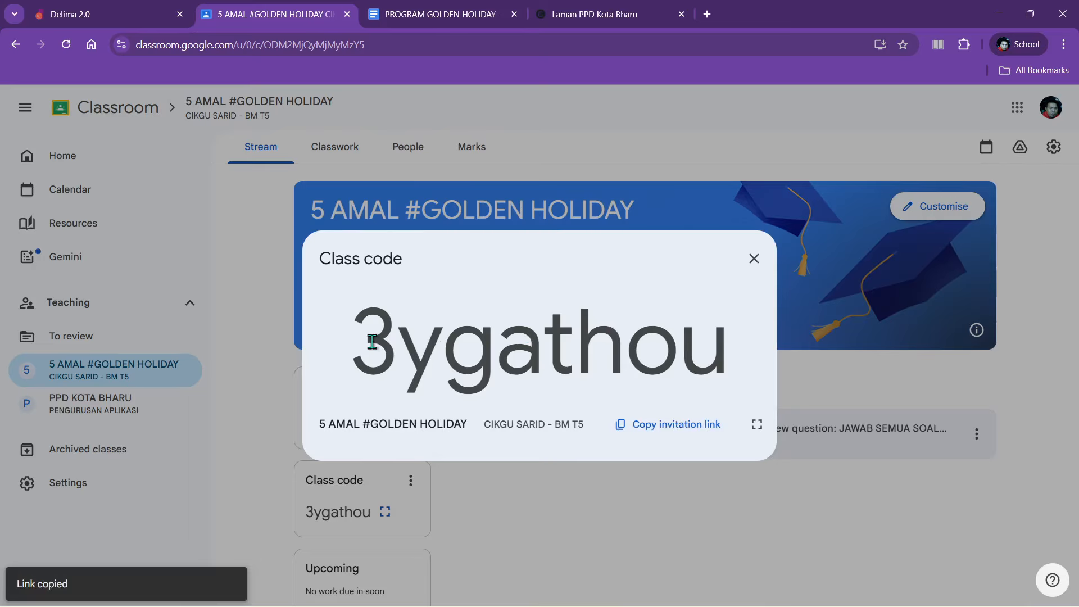
mouse_move(366, 341)
left_mouse_down()
mouse_move(727, 345)
mouse_move(382, 344)
mouse_move(369, 333)
left_mouse_up()
left_click(579, 354)
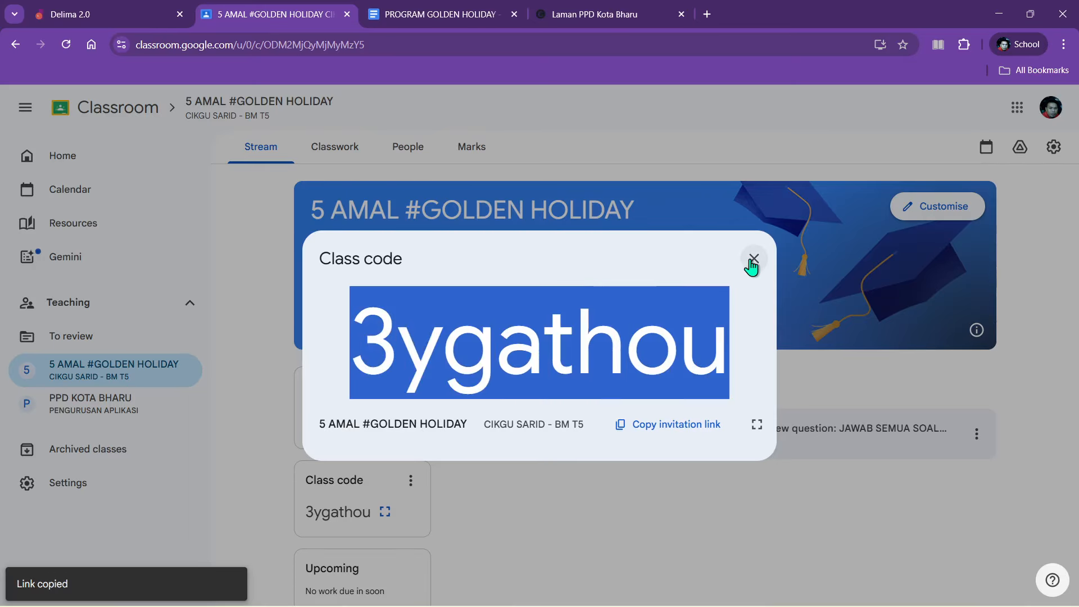
left_click(751, 263)
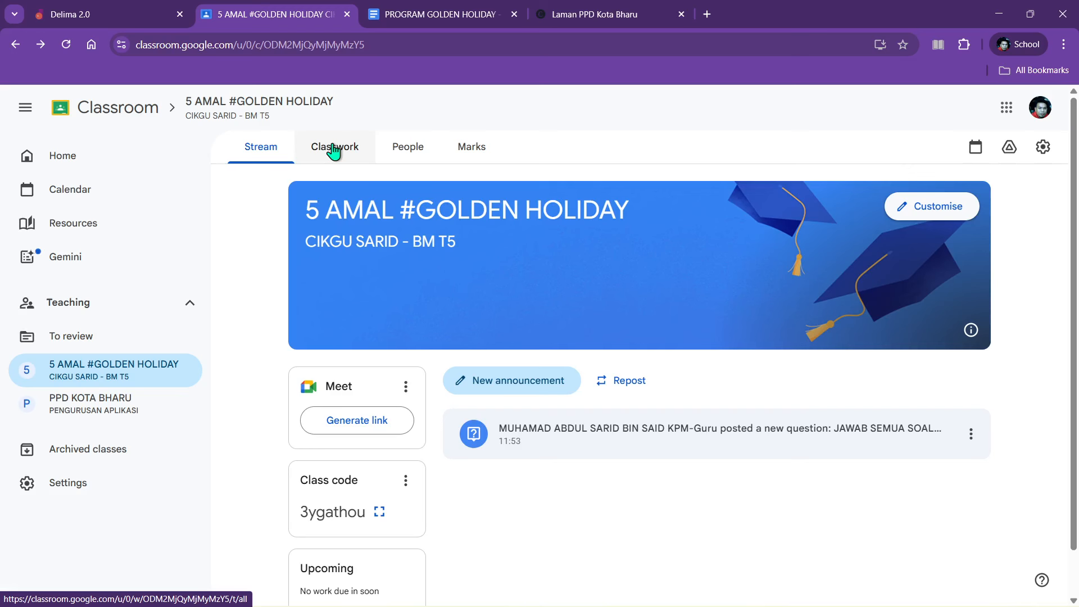
left_click(334, 151)
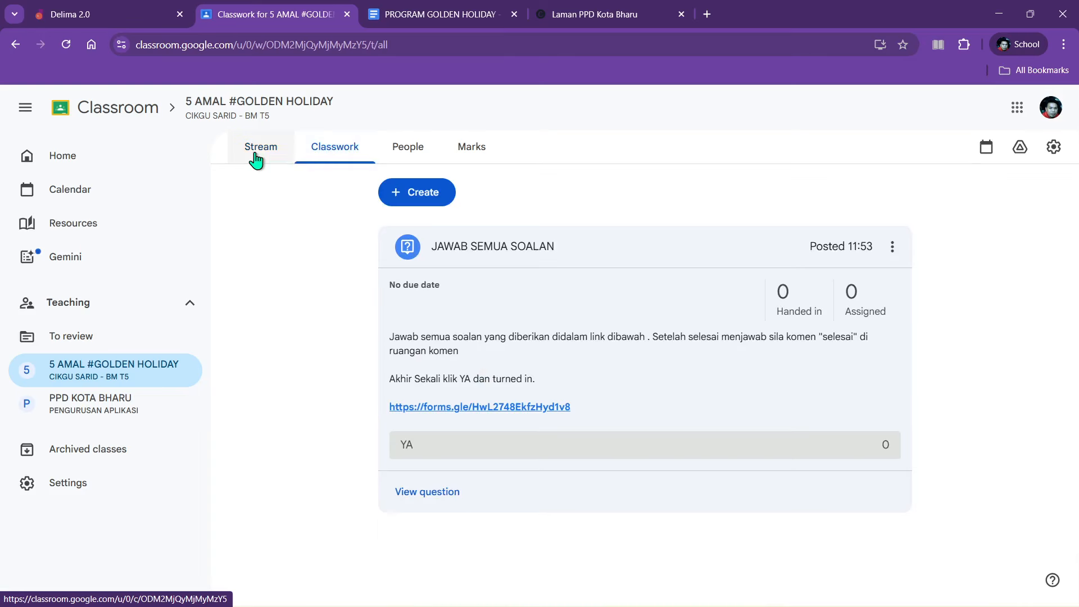
left_click(254, 154)
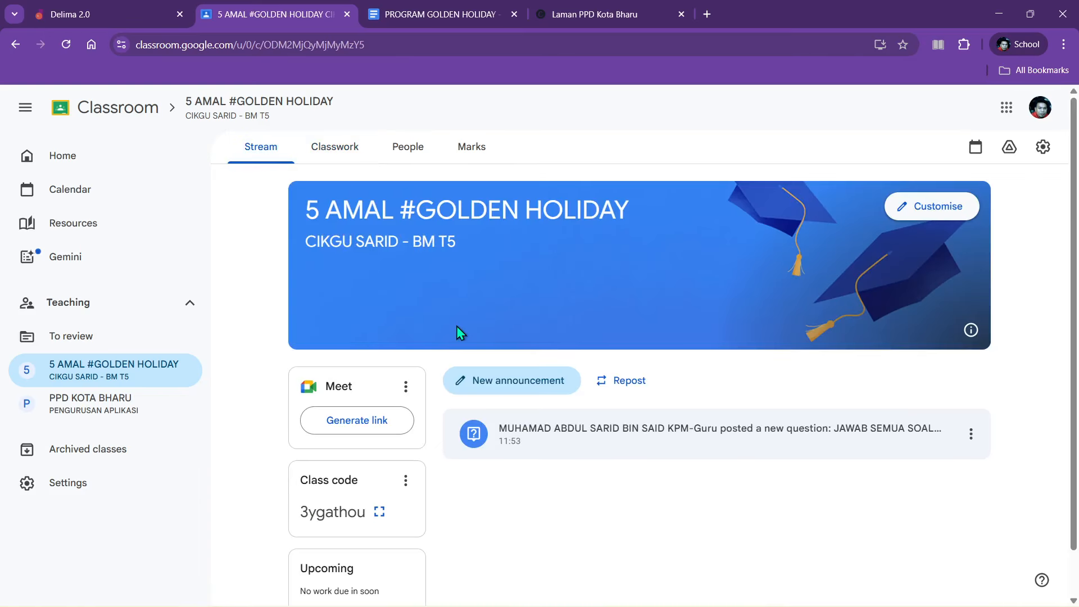